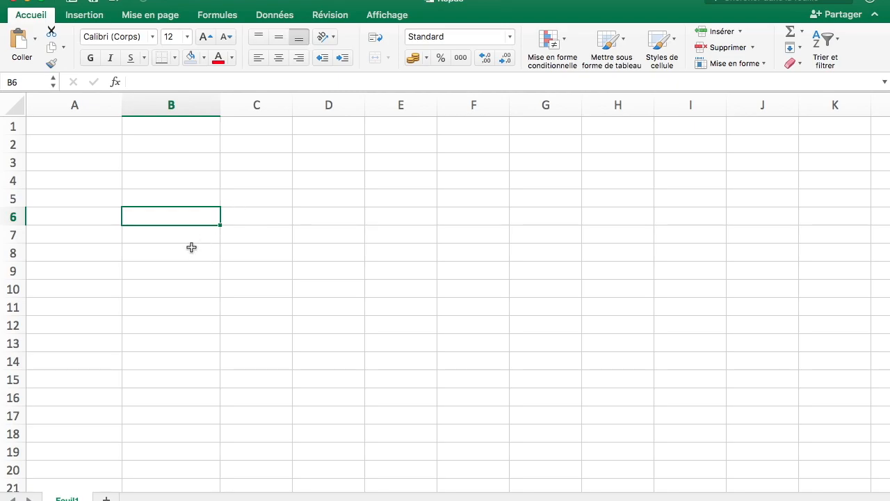
{"action": "left_click_drag", "start_coordinate": [79, 217], "coordinate": [383, 230]}
{"action": "left_click_drag", "start_coordinate": [111, 216], "coordinate": [477, 211]}
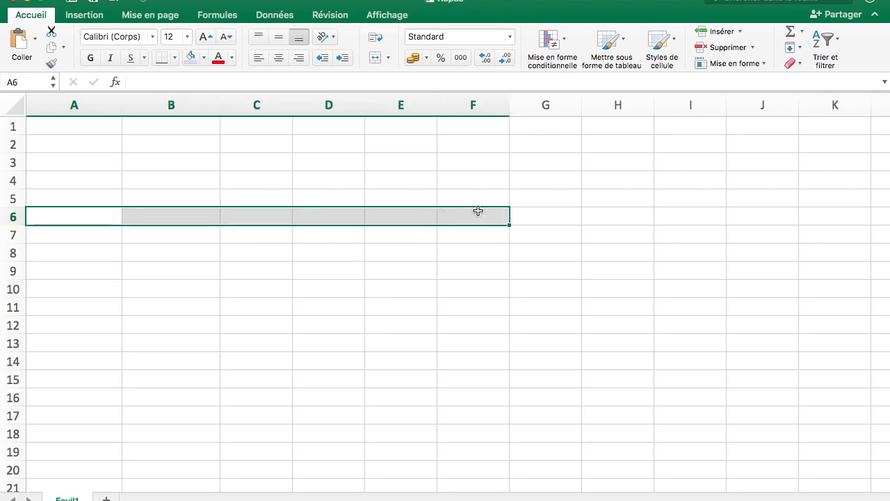
{"action": "left_click", "coordinate": [166, 292]}
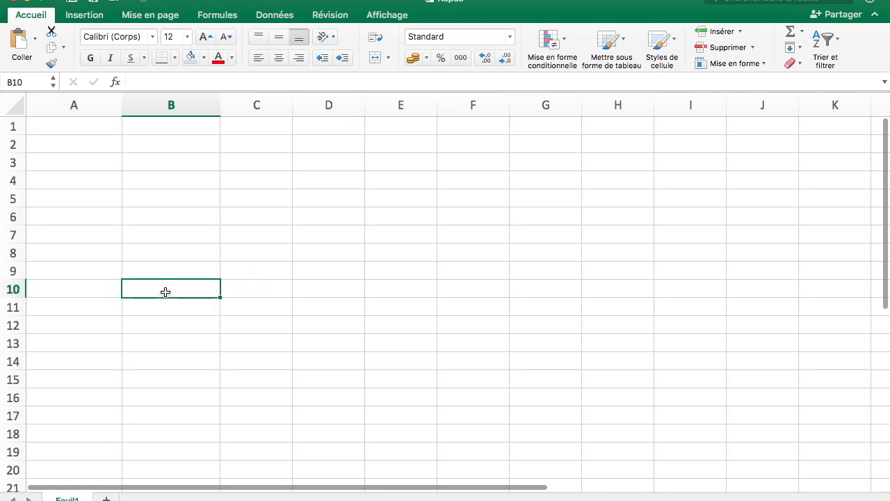
{"action": "left_click", "coordinate": [96, 219]}
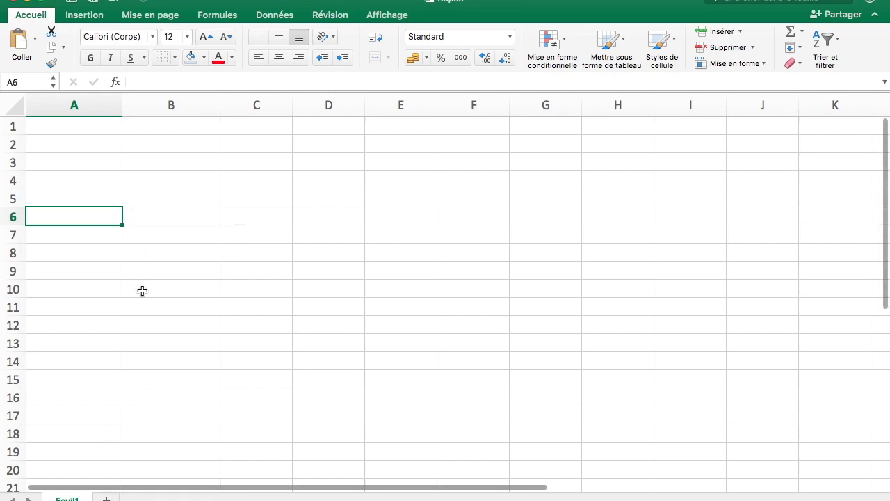
Step: Enter Lundi in B4 and autofill the weekdays across row 4 through Dimanche in H4
{"action": "left_click", "coordinate": [211, 181]}
{"action": "type", "text": "Lundi"}
{"action": "key", "text": "Return"}
{"action": "left_click", "coordinate": [212, 180]}
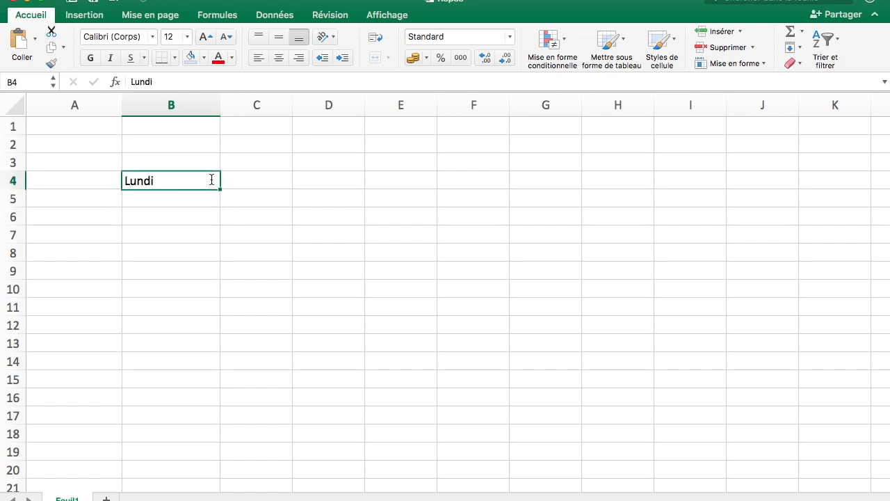
{"action": "left_click_drag", "start_coordinate": [220, 189], "coordinate": [679, 171]}
{"action": "left_click", "coordinate": [404, 267]}
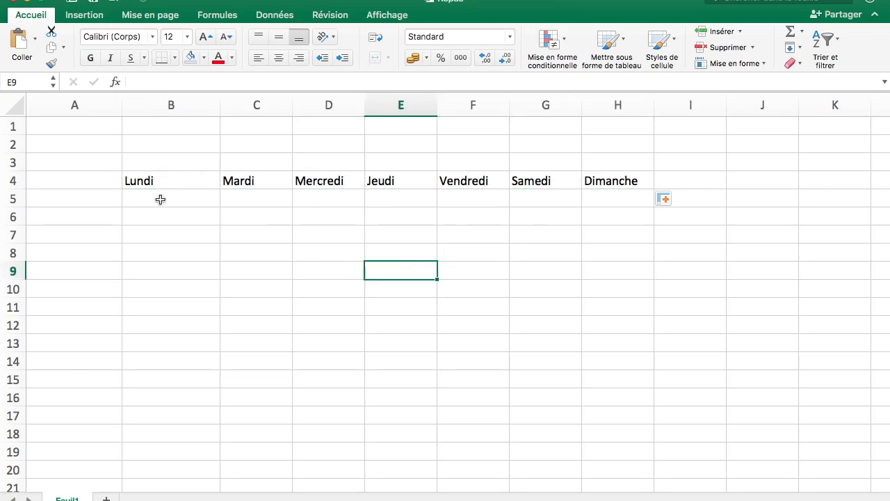
Step: Insert a blank column before the Lundi column
{"action": "left_click", "coordinate": [93, 201]}
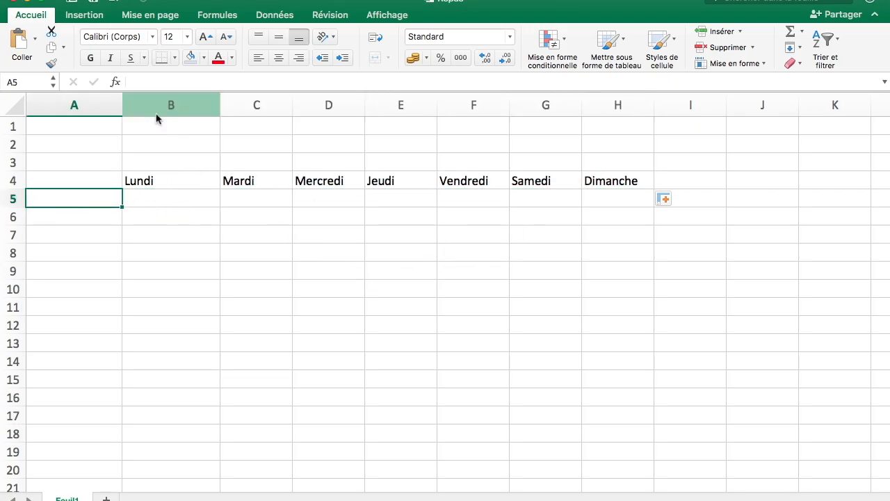
{"action": "right_click", "coordinate": [157, 119]}
{"action": "left_click", "coordinate": [167, 179]}
{"action": "left_click", "coordinate": [139, 271]}
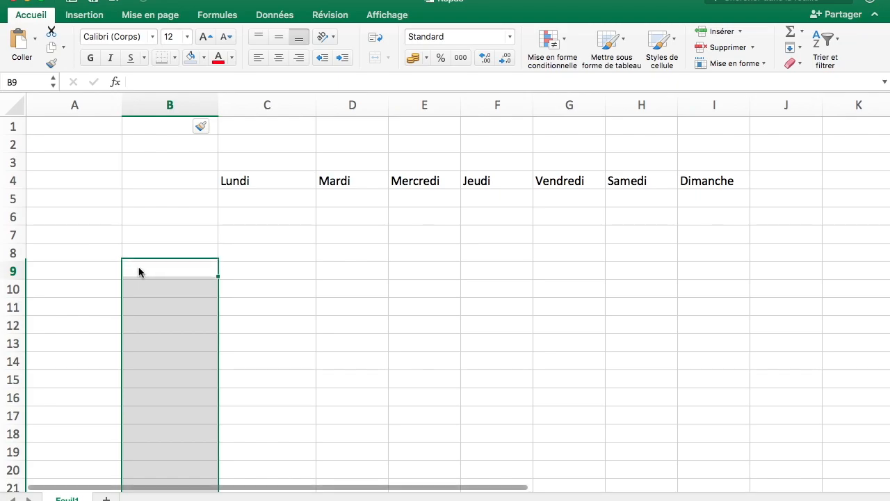
Step: Enter the meal label Déjeuner in A5
{"action": "left_click", "coordinate": [149, 201]}
{"action": "left_click", "coordinate": [117, 203]}
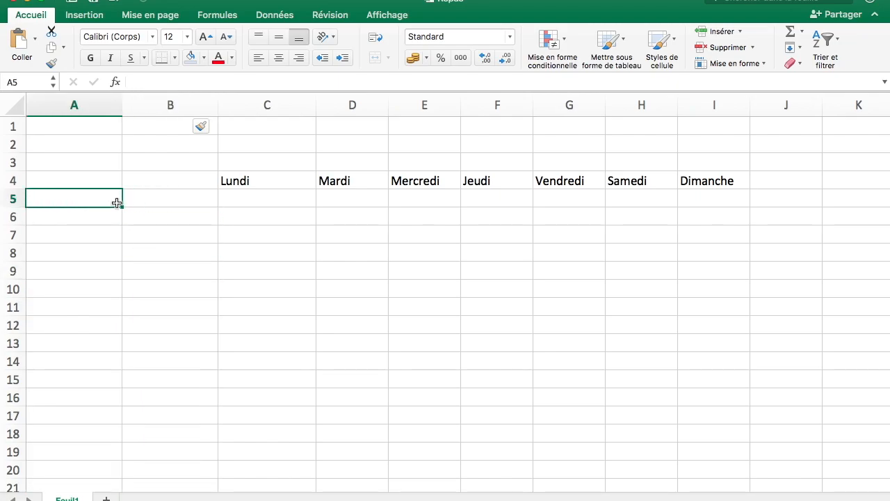
{"action": "type", "text": "Dé"}
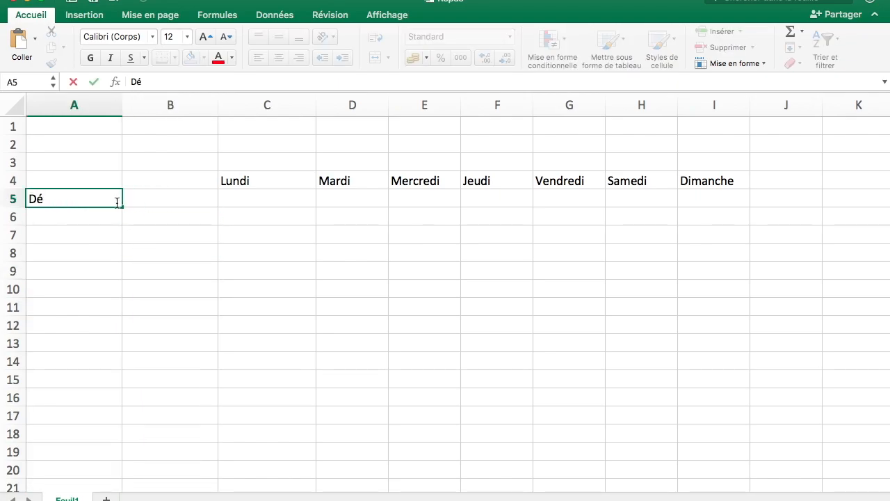
{"action": "type", "text": "jeuner"}
{"action": "key", "text": "Return"}
Step: Enter the meal label Diner in A9, leaving three blank rows below Déjeuner
{"action": "key", "text": "Return"}
{"action": "key", "text": "Return"}
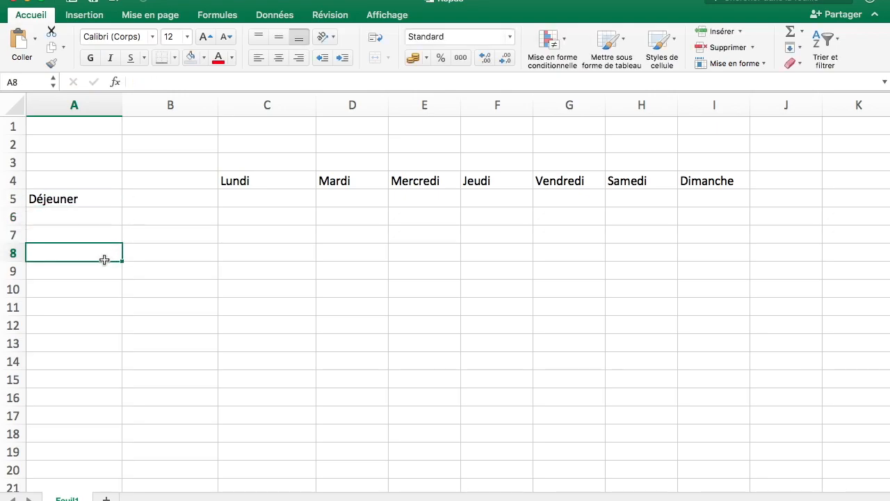
{"action": "key", "text": "Return"}
{"action": "type", "text": "Din"}
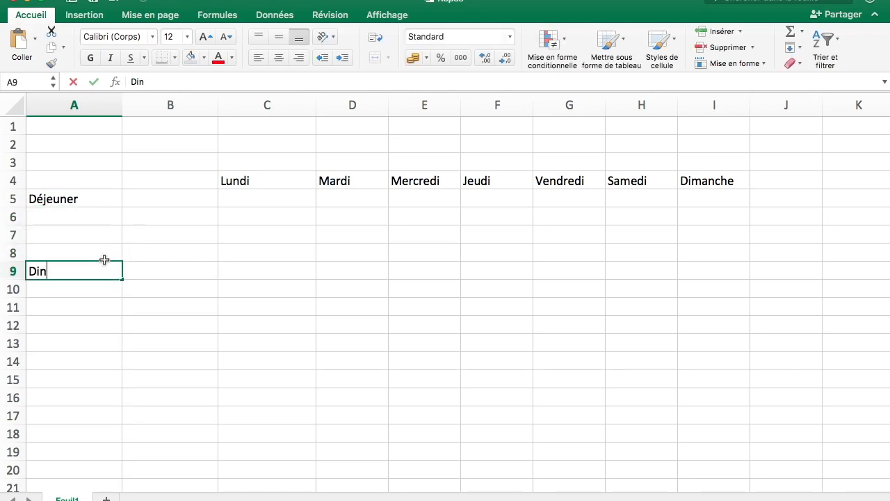
{"action": "type", "text": "ere"}
{"action": "key", "text": "BackSpace"}
{"action": "key", "text": "Return"}
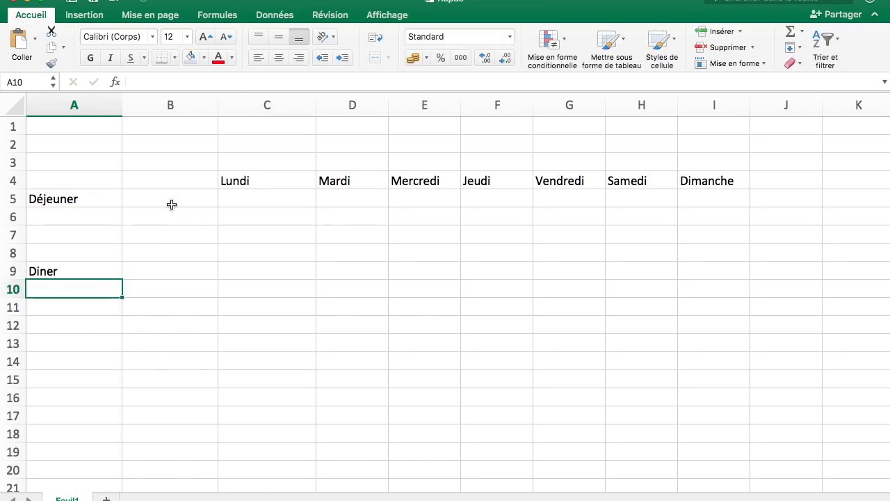
Step: List the food categories Féculents, Légumes and Protéines in B5:B7 beside Déjeuner
{"action": "left_click", "coordinate": [171, 199]}
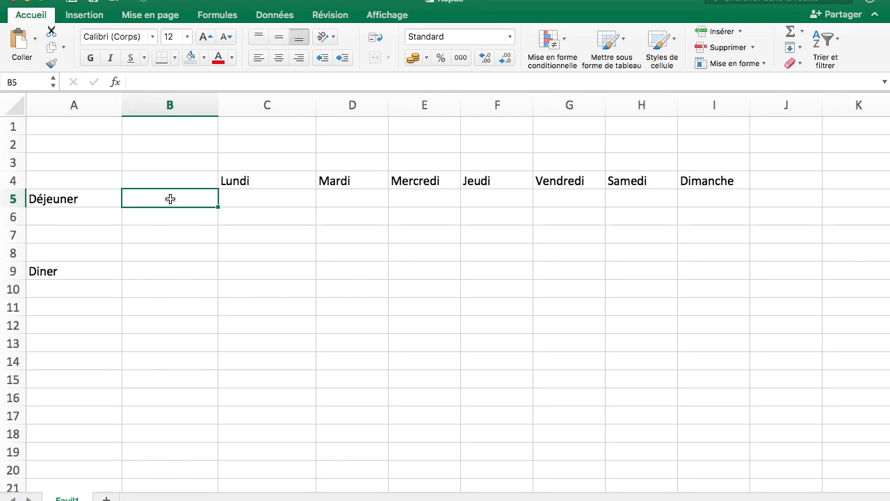
{"action": "type", "text": "Fé"}
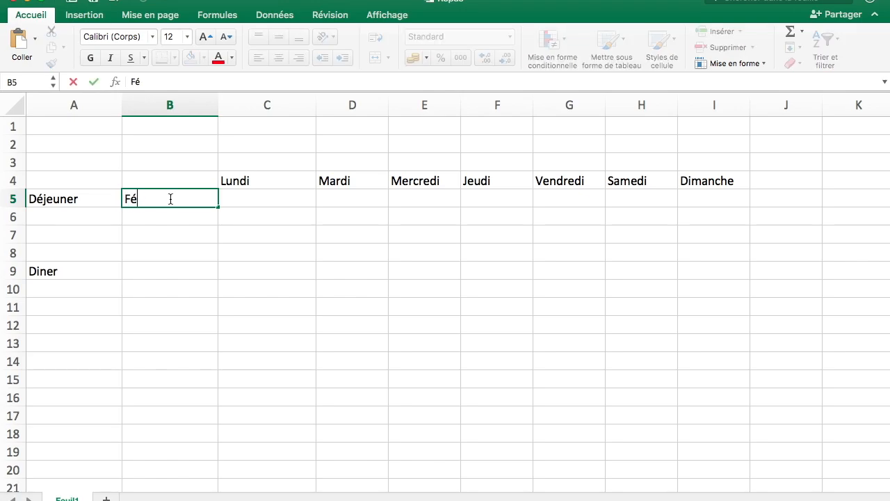
{"action": "type", "text": "culent"}
{"action": "key", "text": "Return"}
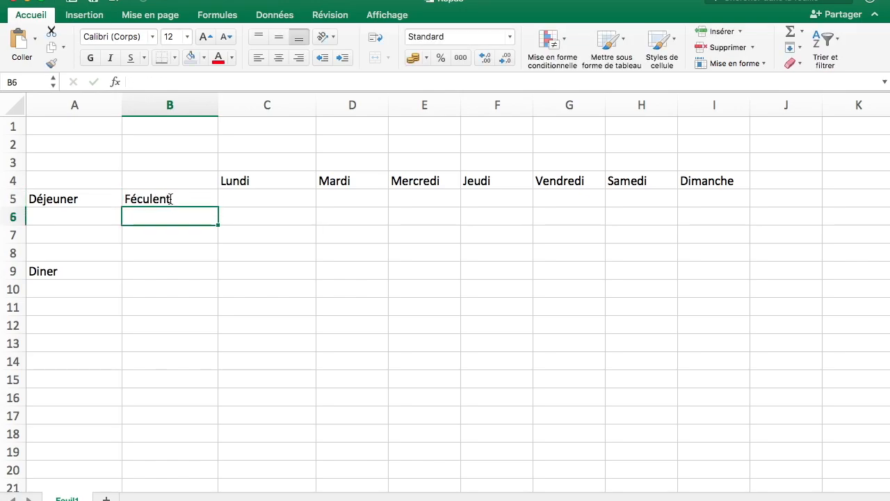
{"action": "double_click", "coordinate": [176, 199]}
{"action": "type", "text": "s"}
{"action": "key", "text": "Return"}
{"action": "type", "text": "Légumes"}
{"action": "key", "text": "Return"}
{"action": "type", "text": "Protéine"}
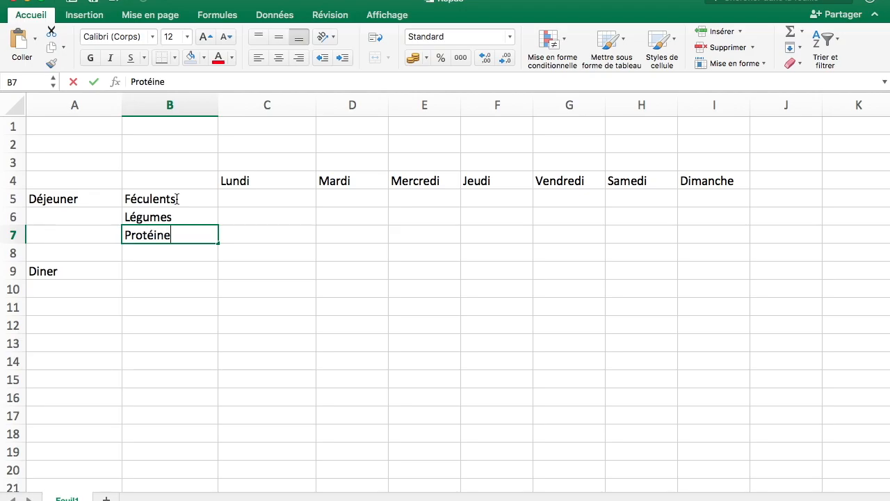
{"action": "type", "text": "s"}
{"action": "key", "text": "Return"}
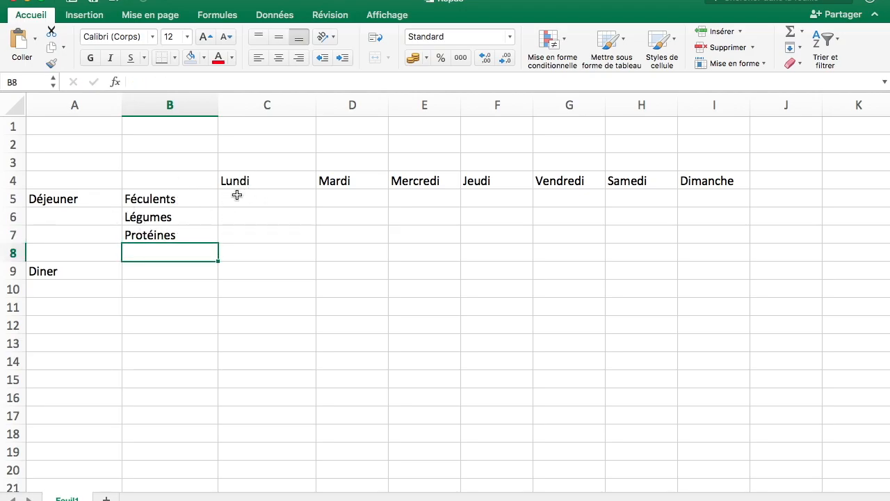
Step: Copy the three food categories from B5:B7 to B9:B11 beside Diner
{"action": "left_click", "coordinate": [191, 199]}
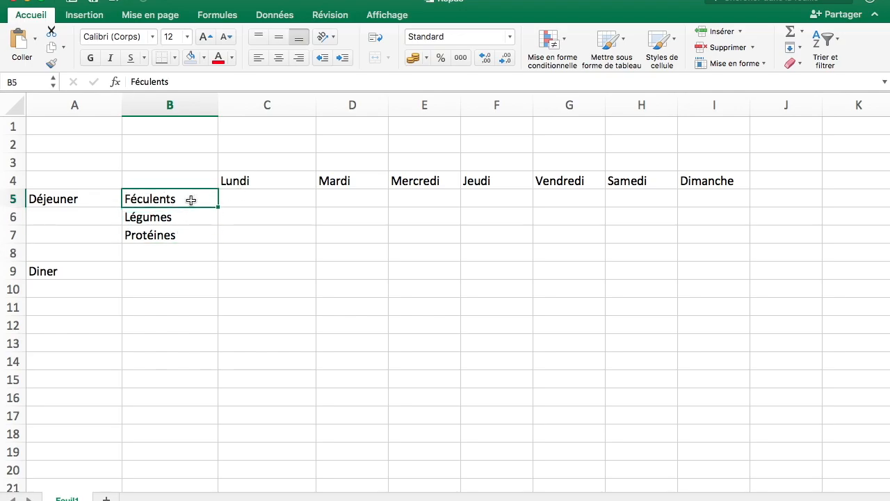
{"action": "left_click_drag", "start_coordinate": [177, 237], "coordinate": [183, 197]}
{"action": "key", "text": "super+c"}
{"action": "left_click", "coordinate": [159, 272]}
{"action": "key", "text": "super+v"}
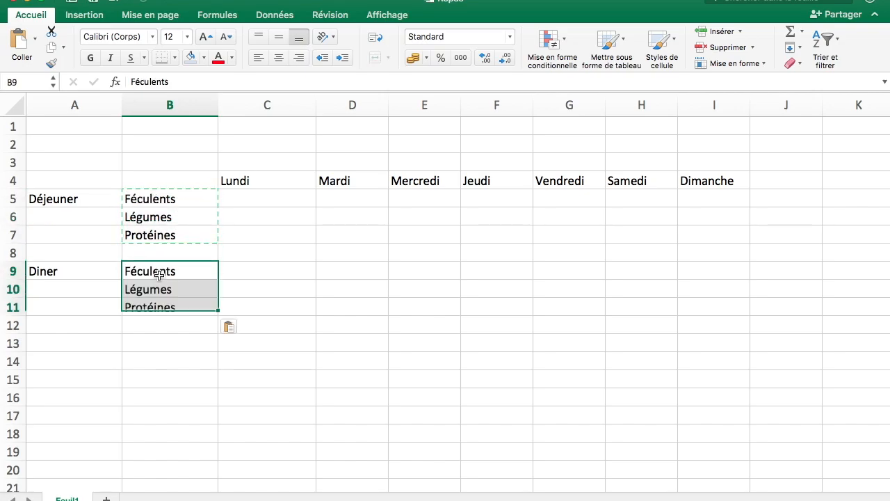
{"action": "left_click", "coordinate": [266, 265]}
{"action": "left_click", "coordinate": [274, 248]}
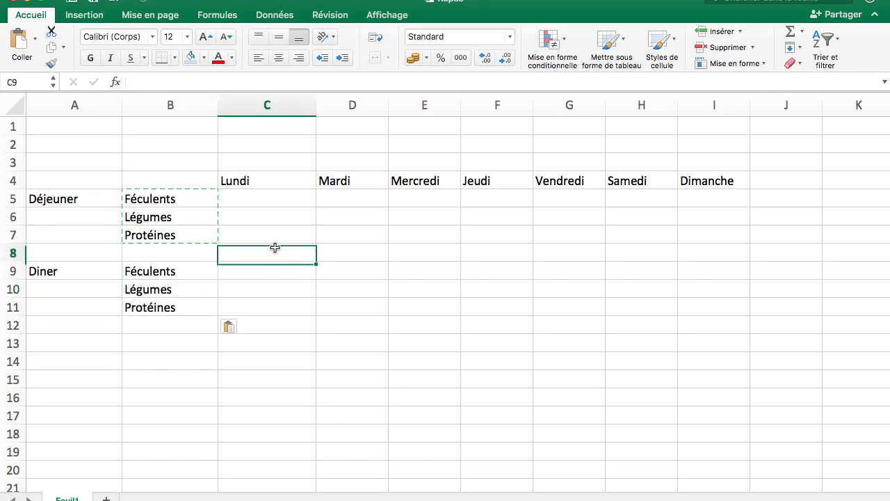
{"action": "key", "text": "Escape"}
Step: Copy the food categories in B5:B7 and add a new worksheet to the workbook
{"action": "left_click_drag", "start_coordinate": [155, 197], "coordinate": [157, 229]}
{"action": "key", "text": "super+c"}
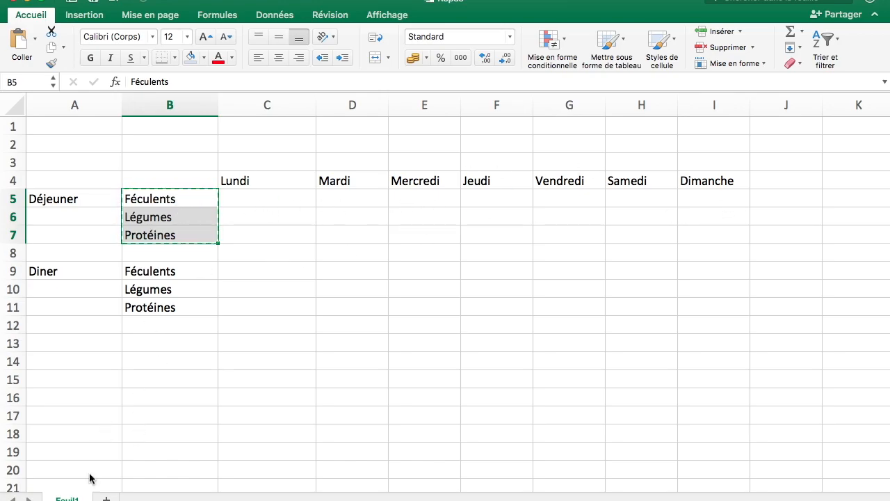
{"action": "left_click", "coordinate": [108, 499]}
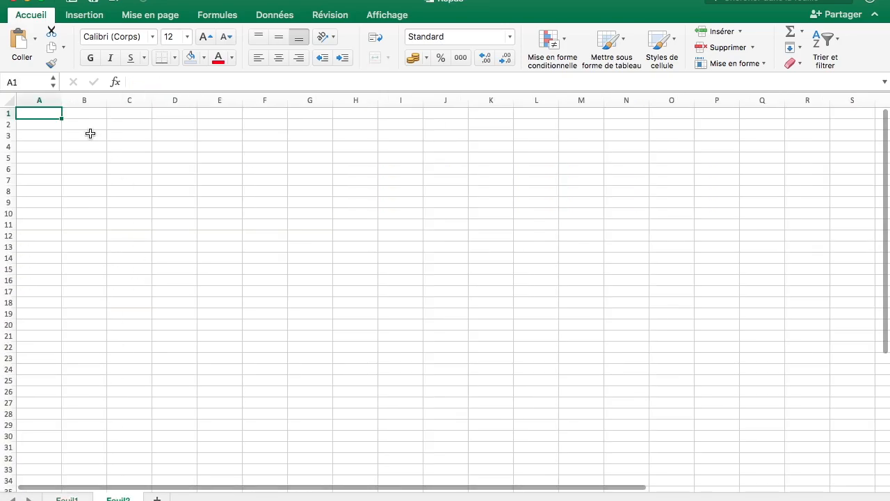
{"action": "scroll", "coordinate": [394, 354], "scroll_direction": "up", "scroll_amount": 5}
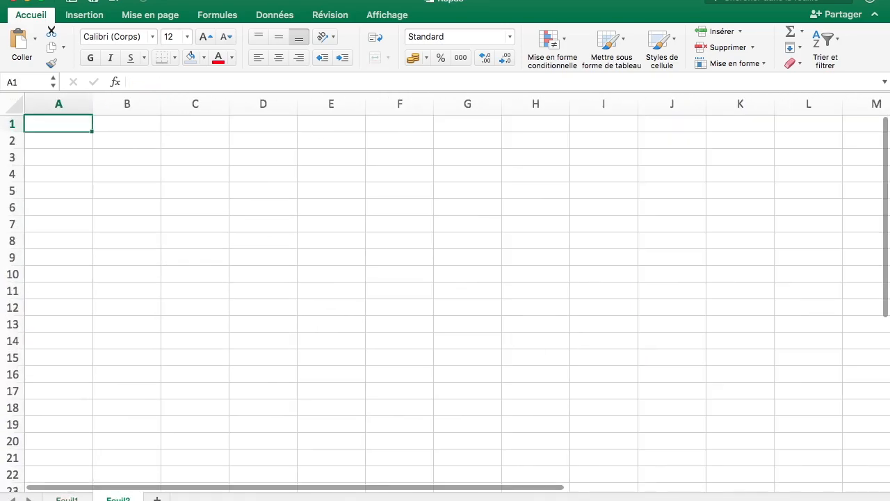
Step: Paste the copied categories into A1 of the new sheet as values only, transposed into a row
{"action": "right_click", "coordinate": [87, 125]}
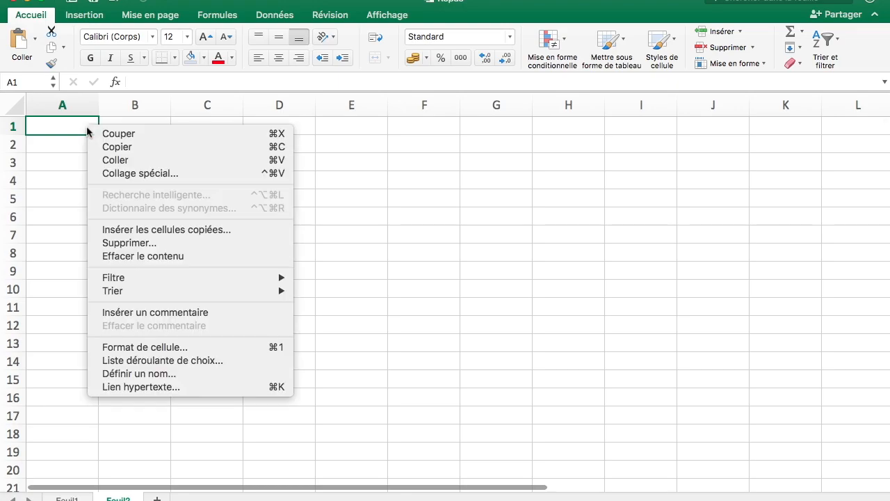
{"action": "left_click", "coordinate": [155, 176]}
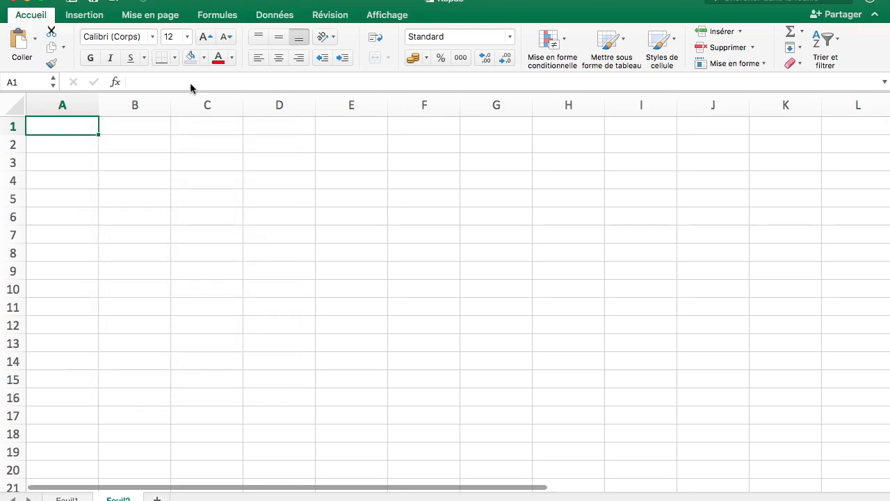
{"action": "left_click", "coordinate": [76, 109]}
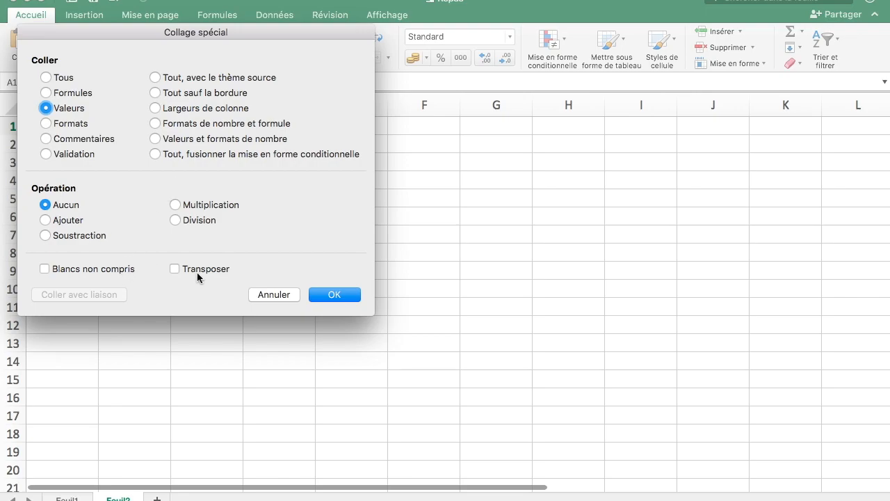
{"action": "left_click", "coordinate": [334, 294]}
{"action": "left_click", "coordinate": [207, 216]}
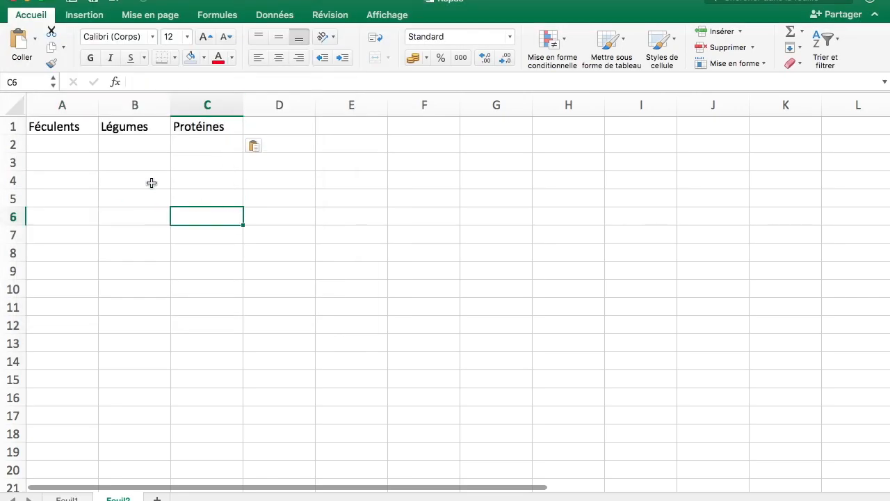
Step: List Pomme de terre, Riz and Pâtes in A2:A4 under Féculents and widen column A to fit the text
{"action": "left_click", "coordinate": [61, 144]}
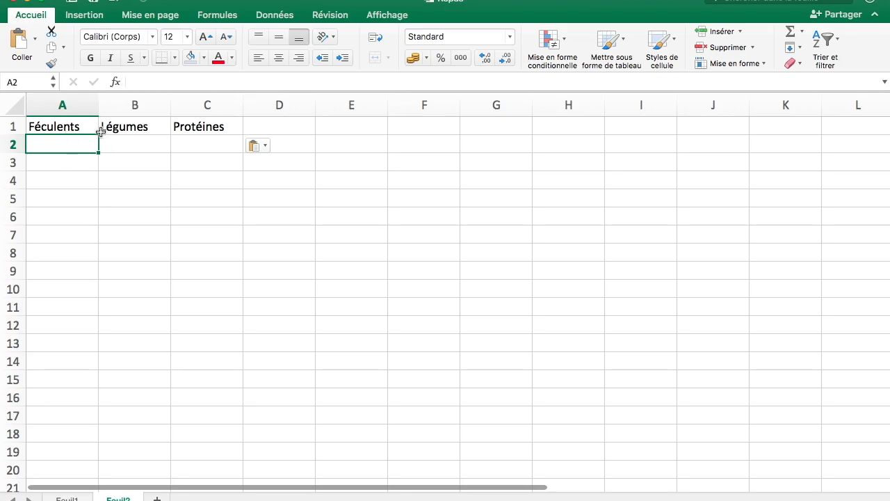
{"action": "type", "text": "P"}
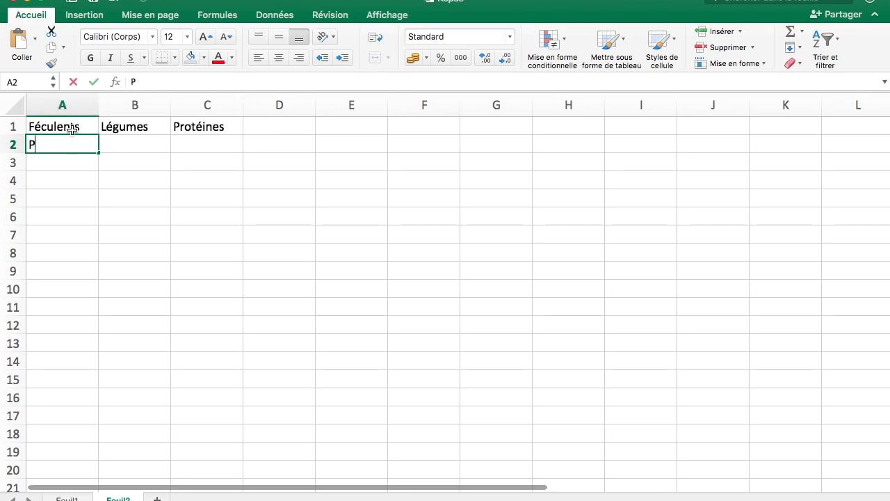
{"action": "type", "text": "omme de tee"}
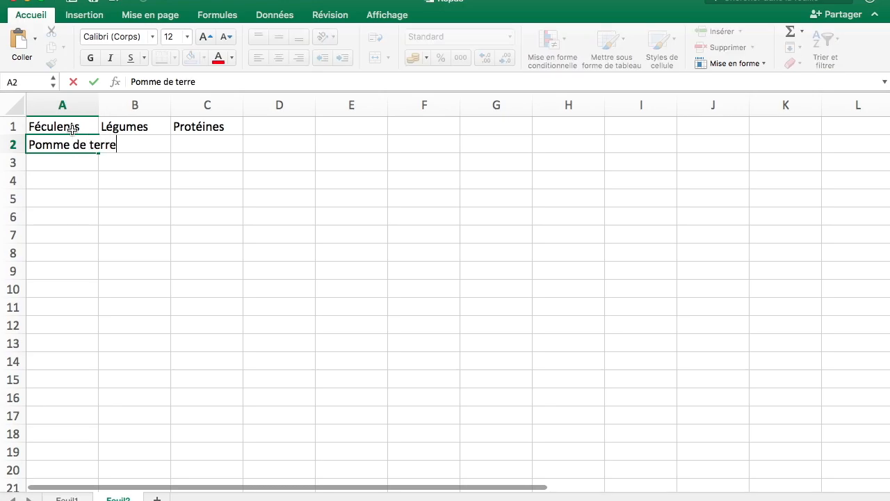
{"action": "key", "text": "Return"}
{"action": "type", "text": "Riz"}
{"action": "key", "text": "Return"}
{"action": "type", "text": "Pa"}
{"action": "key", "text": "BackSpace"}
{"action": "type", "text": "ête"}
{"action": "key", "text": "BackSpace"}
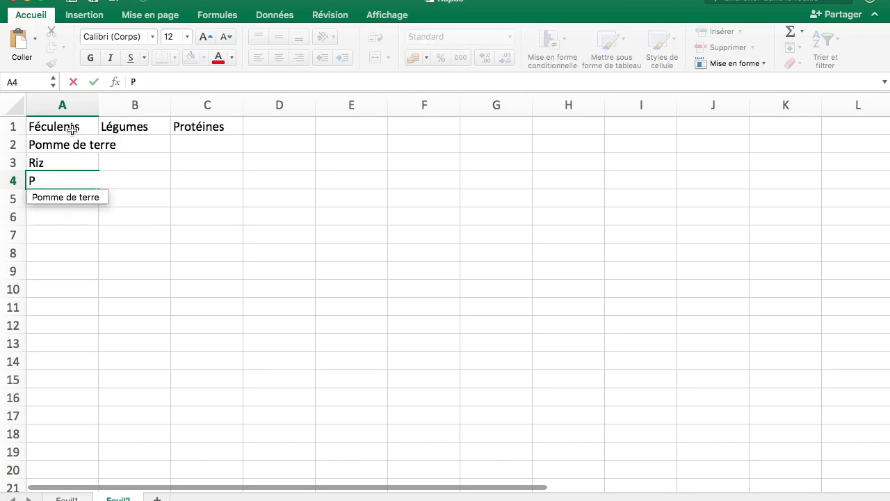
{"action": "type", "text": "âtes"}
{"action": "key", "text": "Return"}
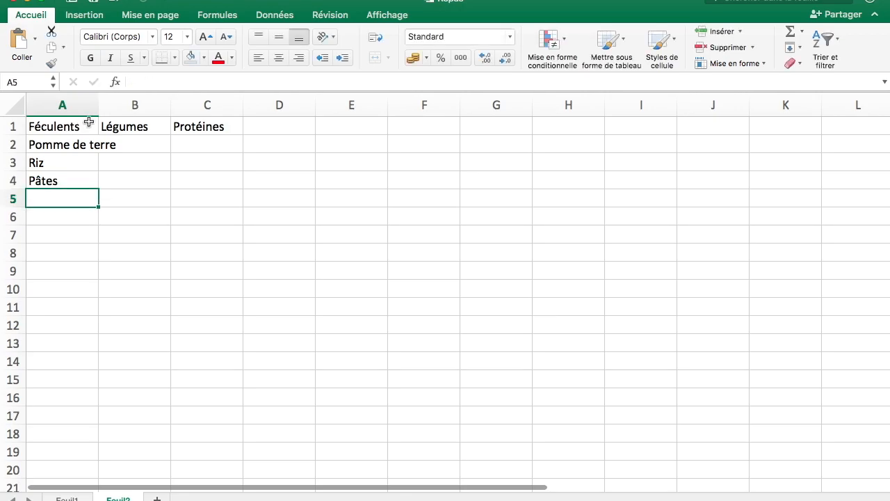
{"action": "left_click_drag", "start_coordinate": [102, 106], "coordinate": [122, 106]}
Step: List Epinards, Haricots and Brocoli in B2:B4 under Légumes
{"action": "left_click", "coordinate": [173, 147]}
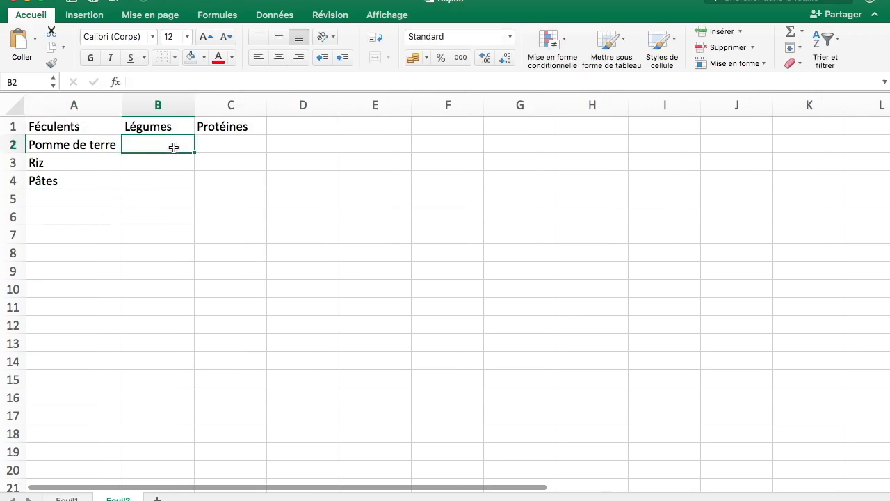
{"action": "type", "text": "Epinards"}
{"action": "key", "text": "Return"}
{"action": "type", "text": "Haricots"}
{"action": "key", "text": "Return"}
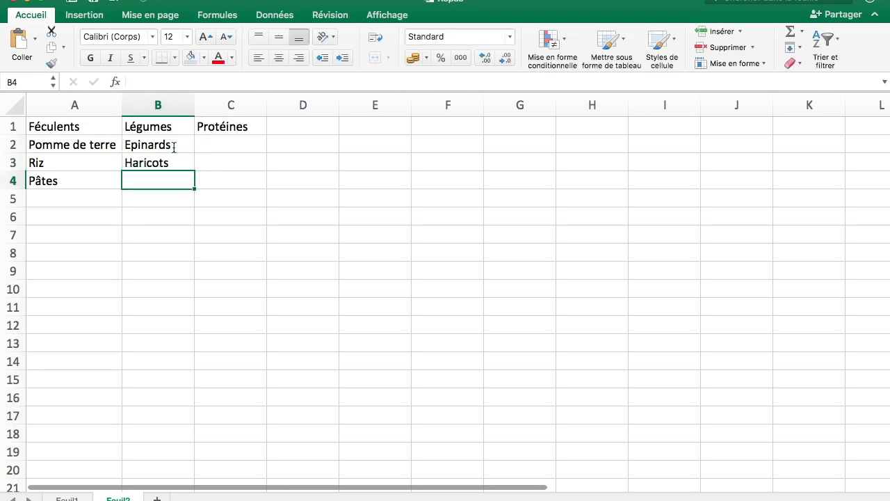
{"action": "type", "text": "Broco"}
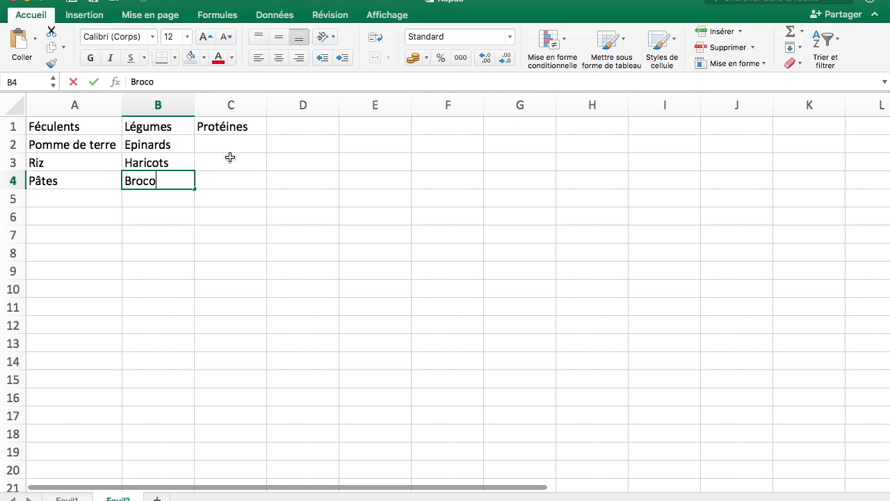
{"action": "type", "text": "ll"}
{"action": "key", "text": "BackSpace"}
{"action": "key", "text": "BackSpace"}
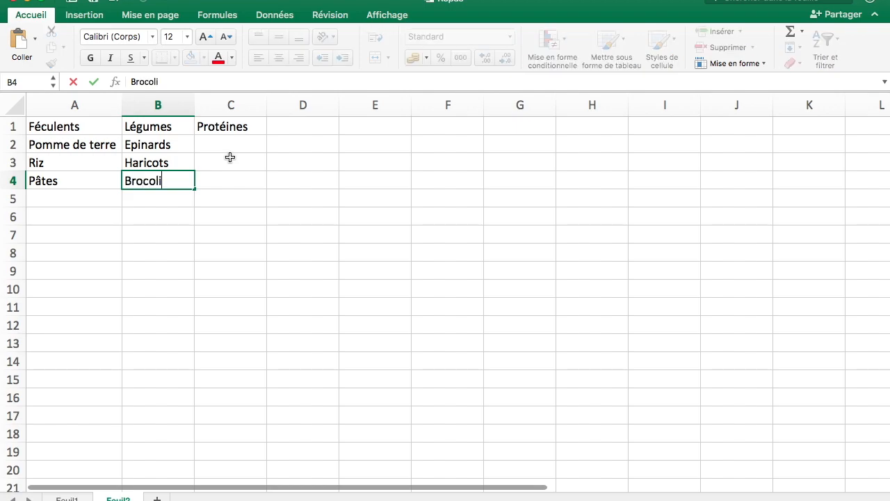
{"action": "type", "text": "li"}
{"action": "key", "text": "Return"}
Step: List Poulet, Poisson and Steak in C2:C4 under Protéines
{"action": "left_click", "coordinate": [247, 146]}
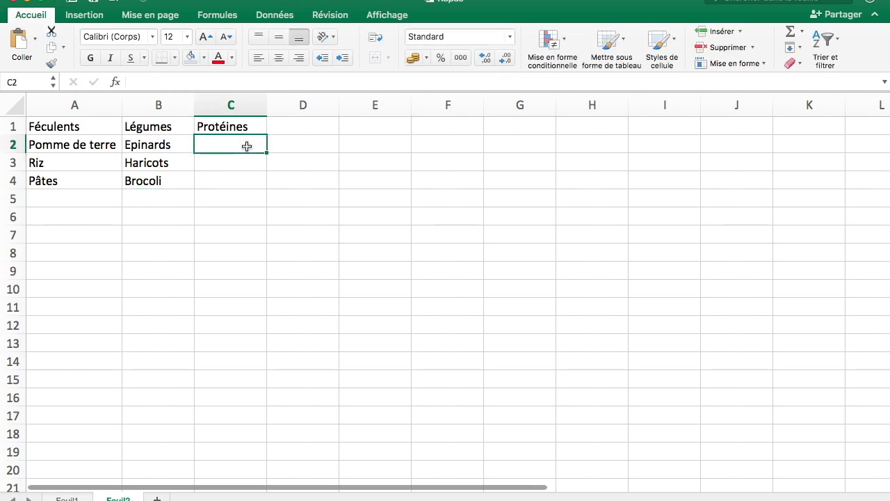
{"action": "type", "text": "Poulet"}
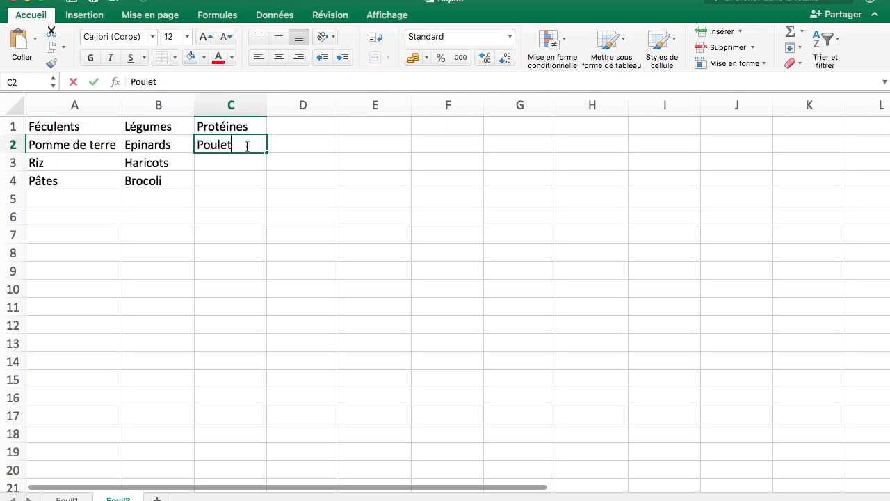
{"action": "key", "text": "Return"}
{"action": "type", "text": "Poisson"}
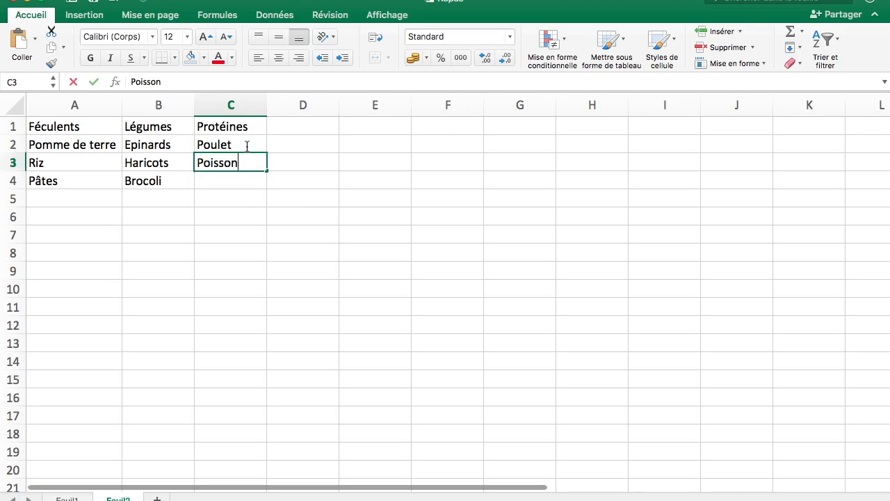
{"action": "key", "text": "Return"}
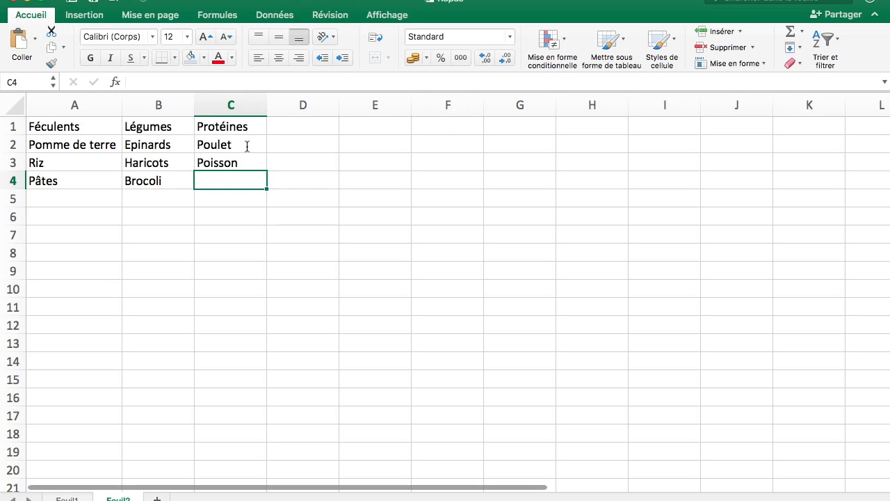
{"action": "type", "text": "Steak"}
{"action": "key", "text": "Return"}
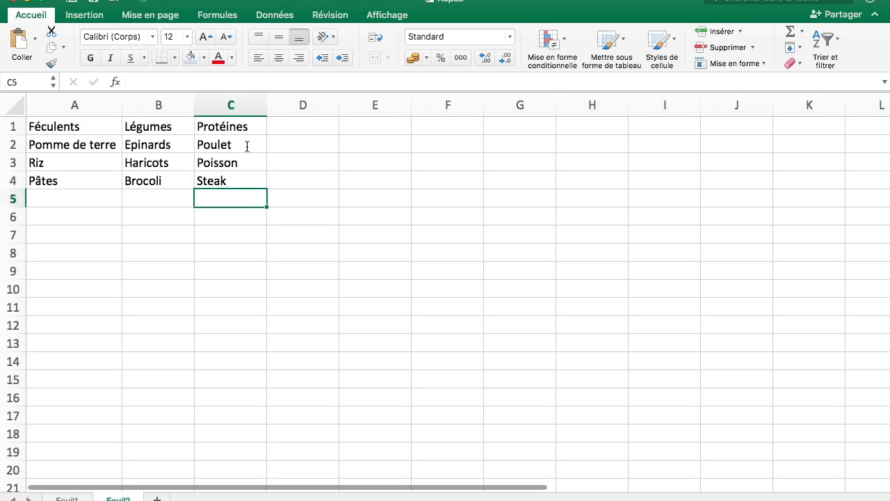
Step: Give the category headers in A1:C1 a light blue fill and a thick outside border
{"action": "left_click_drag", "start_coordinate": [85, 126], "coordinate": [238, 126]}
{"action": "left_click", "coordinate": [191, 57]}
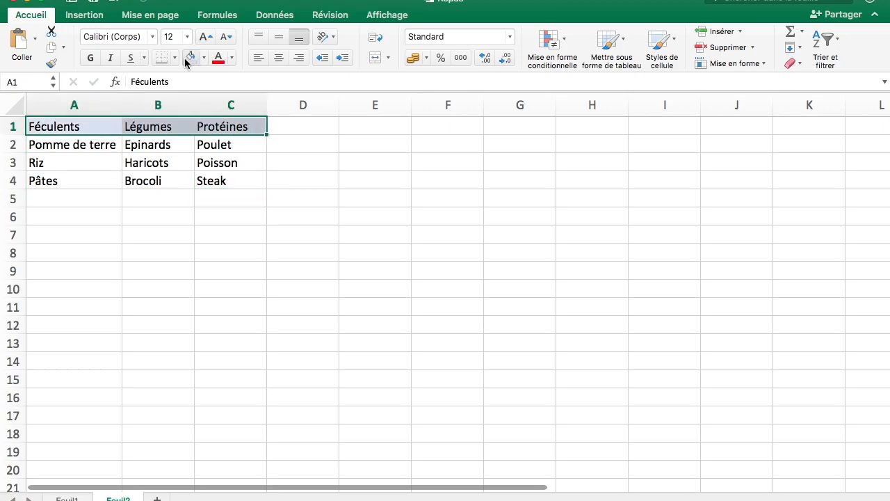
{"action": "left_click", "coordinate": [239, 198]}
{"action": "left_click_drag", "start_coordinate": [231, 160], "coordinate": [235, 288]}
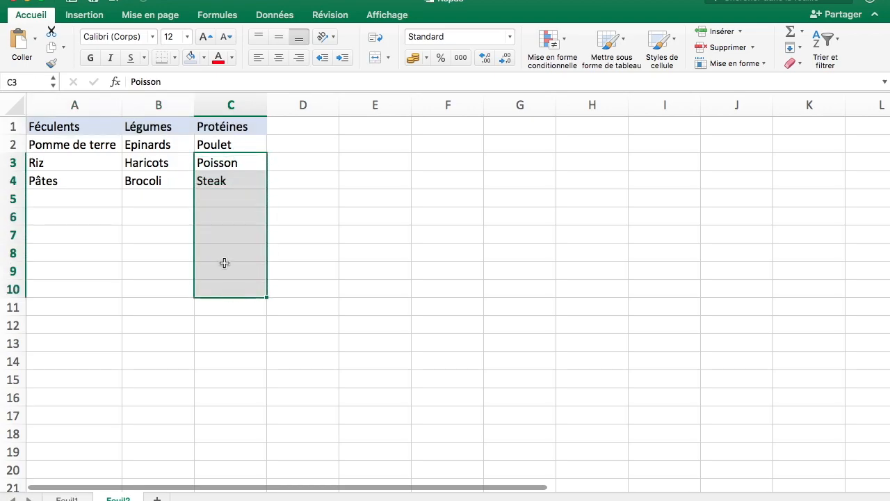
{"action": "left_click_drag", "start_coordinate": [94, 126], "coordinate": [199, 126]}
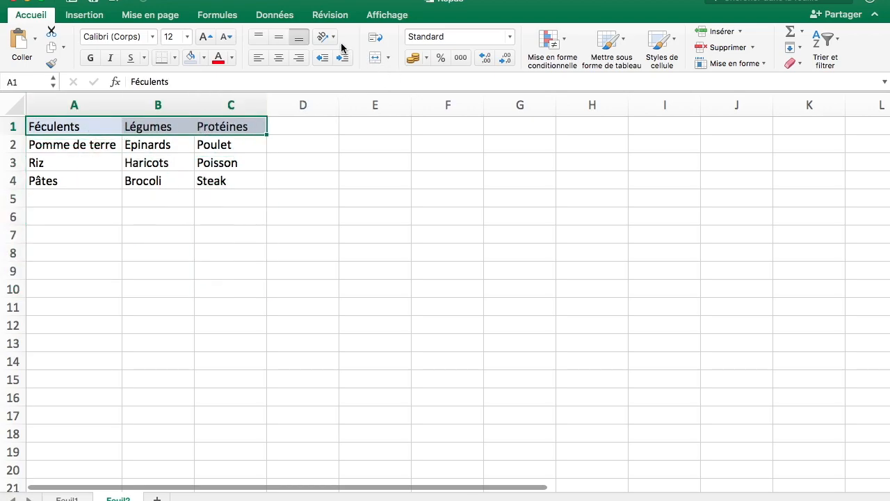
{"action": "left_click", "coordinate": [176, 58]}
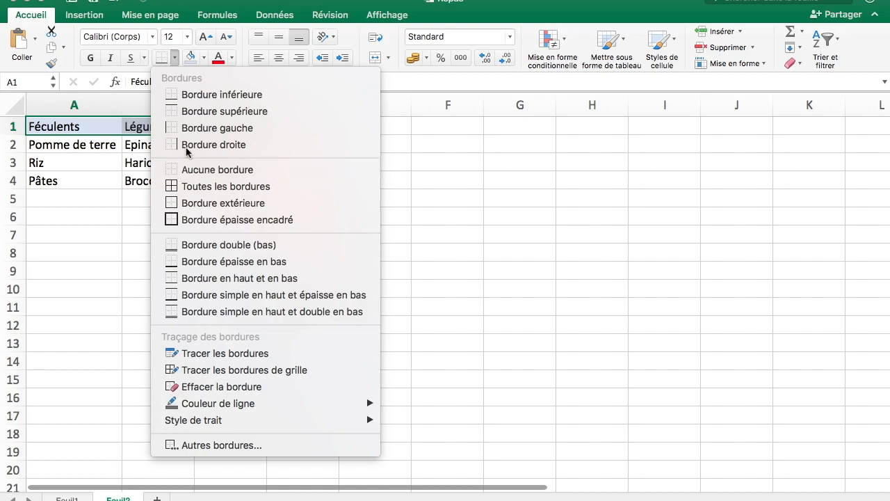
{"action": "left_click", "coordinate": [209, 222]}
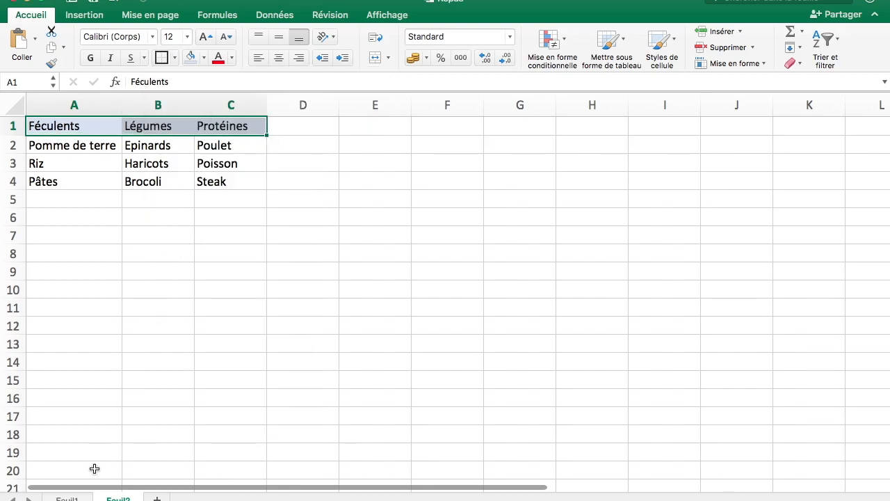
Step: On Feuil1, start a data validation rule for C5 (Lundi, Déjeuner, Féculents) that allows a list
{"action": "left_click", "coordinate": [67, 498]}
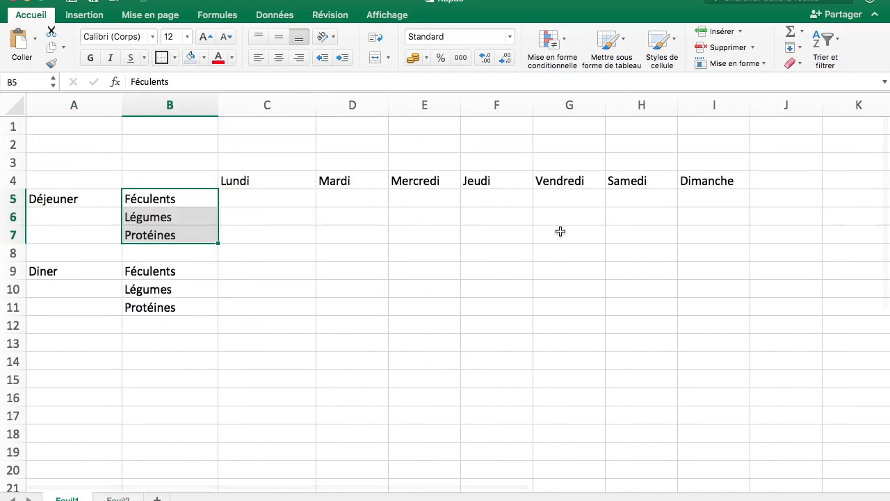
{"action": "left_click", "coordinate": [284, 208]}
{"action": "left_click", "coordinate": [295, 199]}
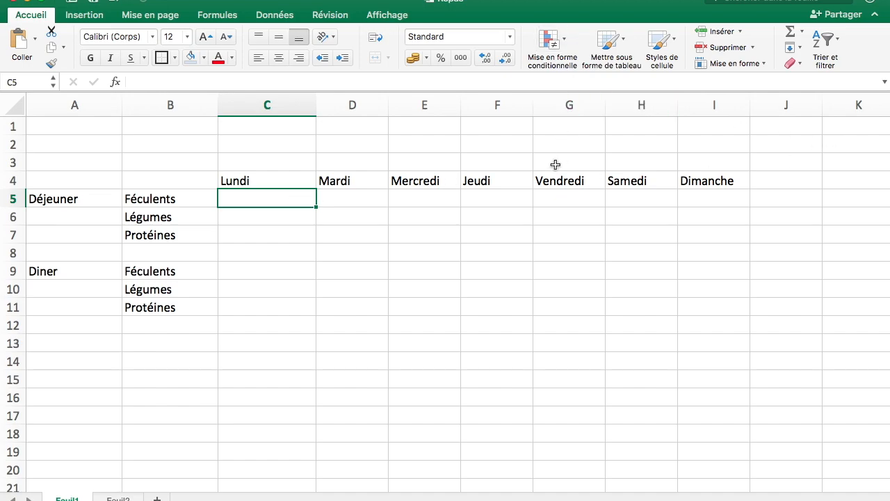
{"action": "left_click", "coordinate": [285, 16]}
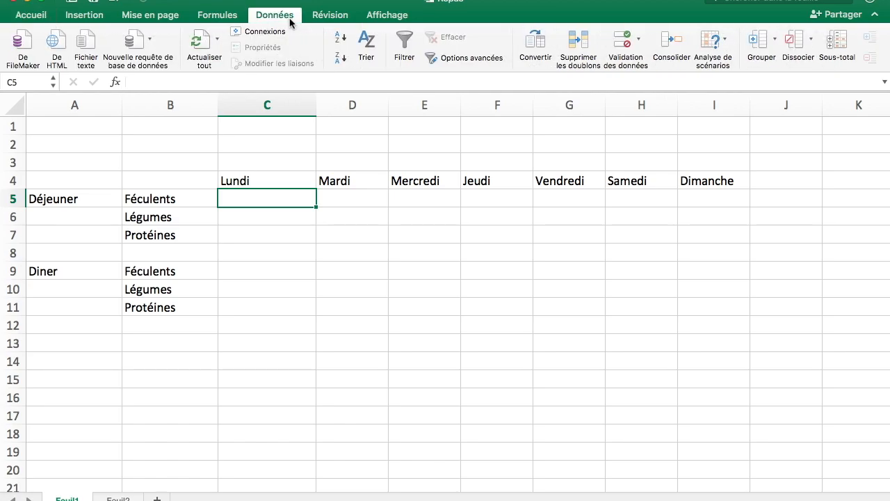
{"action": "left_click", "coordinate": [638, 41]}
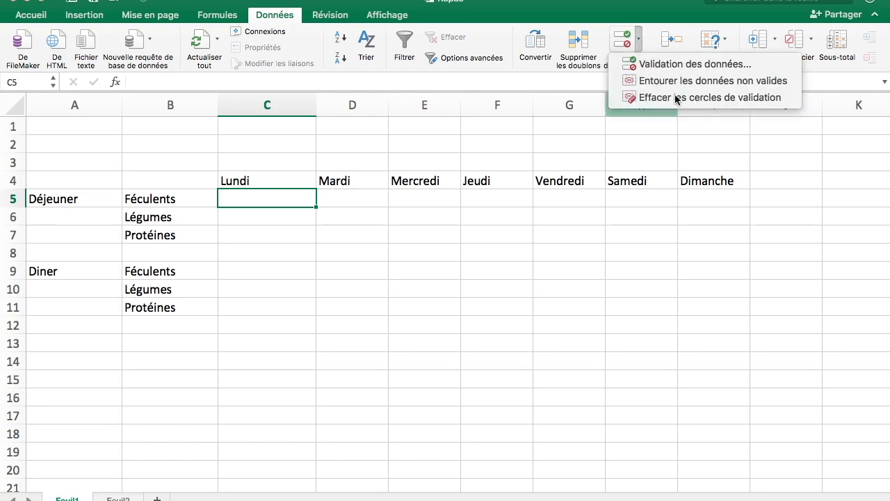
{"action": "left_click", "coordinate": [685, 66]}
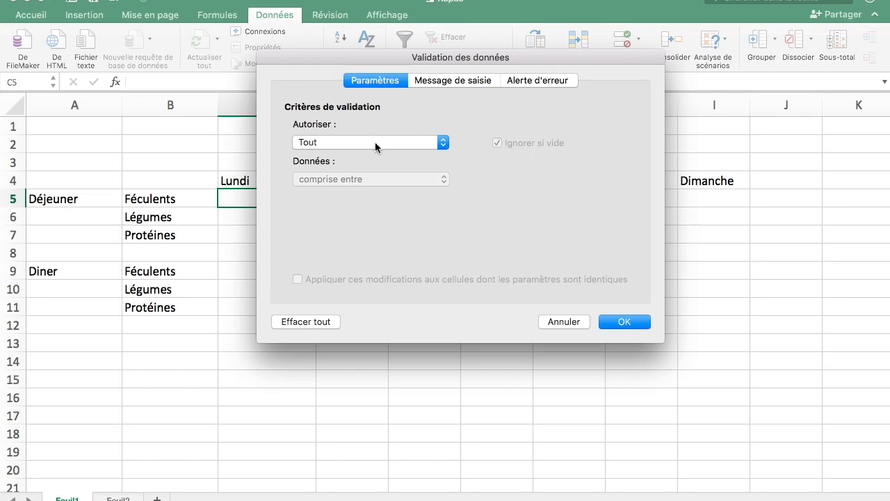
{"action": "left_click", "coordinate": [374, 143]}
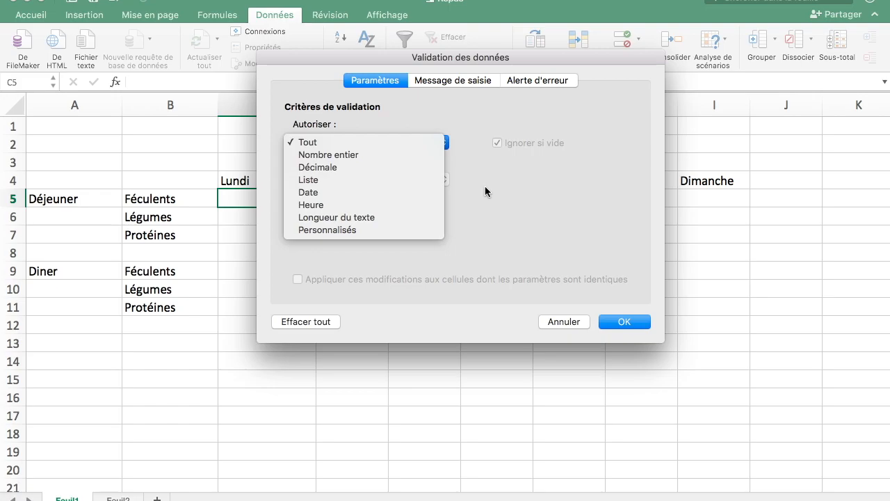
{"action": "left_click", "coordinate": [363, 180]}
Step: Set the list source for C5 to the starchy foods in Feuil2!$A$2:$A$4 and apply the validation
{"action": "left_click", "coordinate": [355, 216]}
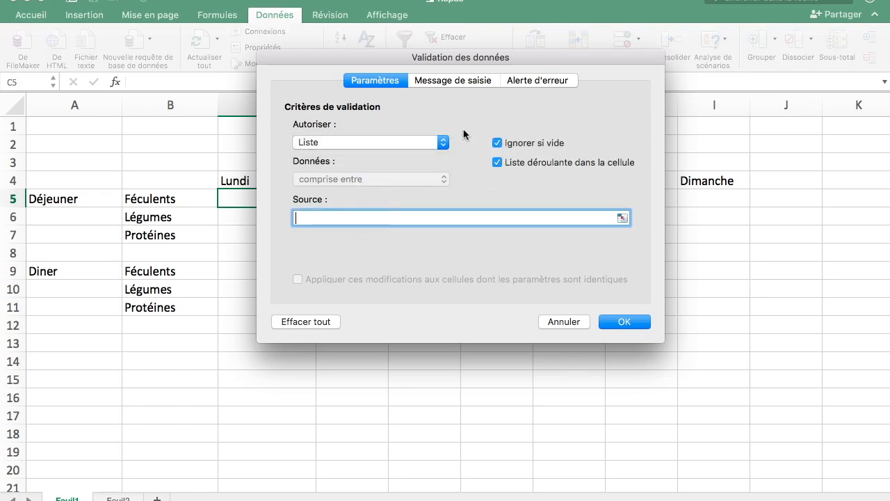
{"action": "left_click_drag", "start_coordinate": [466, 57], "coordinate": [608, 108]}
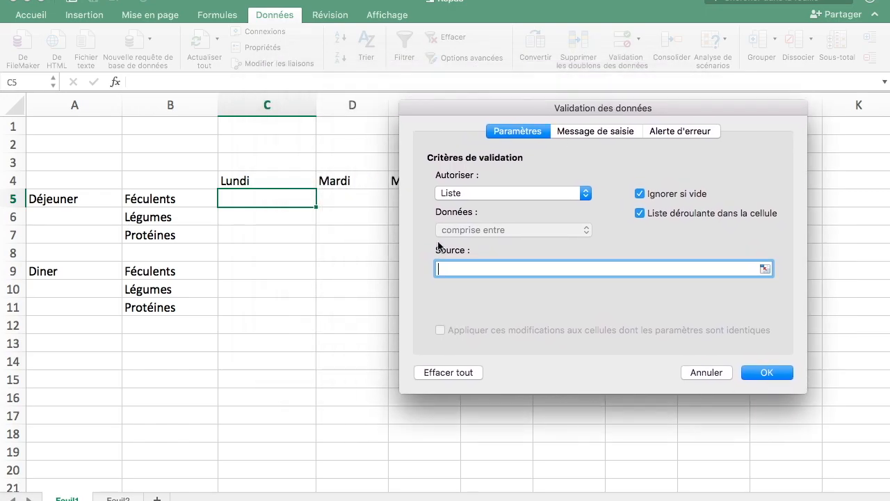
{"action": "left_click", "coordinate": [129, 498]}
{"action": "left_click_drag", "start_coordinate": [73, 139], "coordinate": [73, 181]}
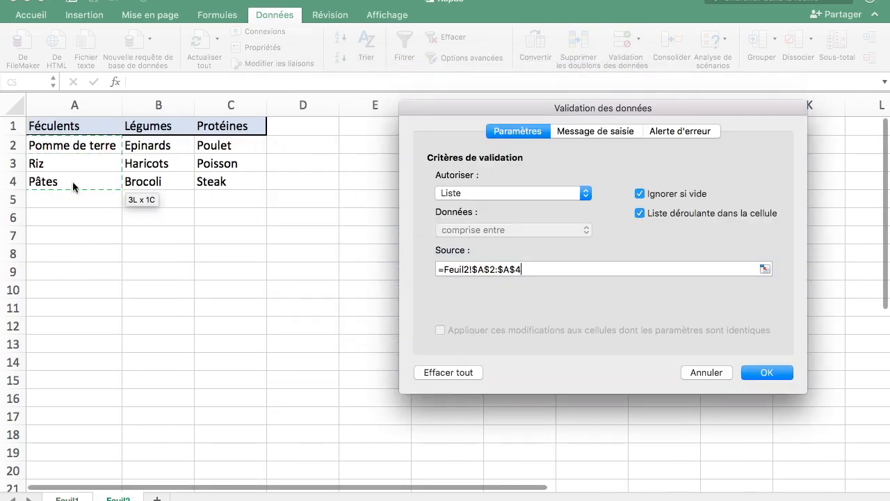
{"action": "key", "text": "Return"}
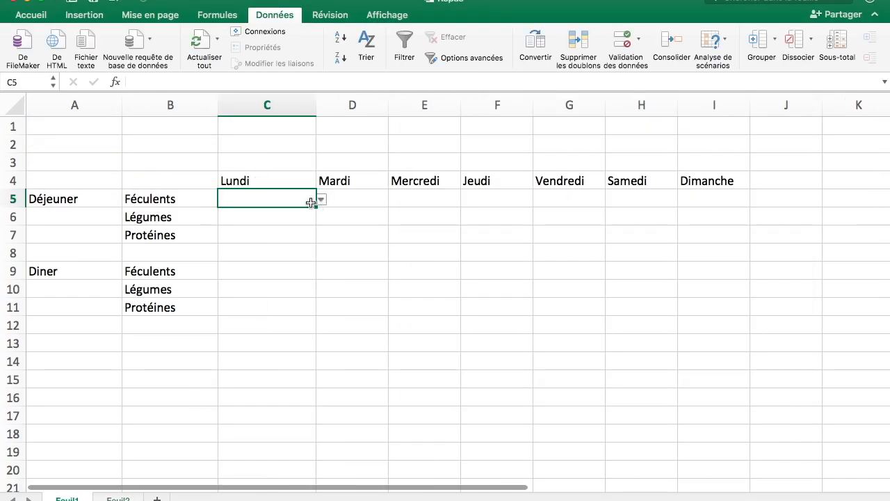
Step: Add list validation to C6 for Lundi's Légumes with the source =Feuil2!$B$2:$B$4
{"action": "left_click", "coordinate": [293, 216]}
{"action": "left_click", "coordinate": [637, 39]}
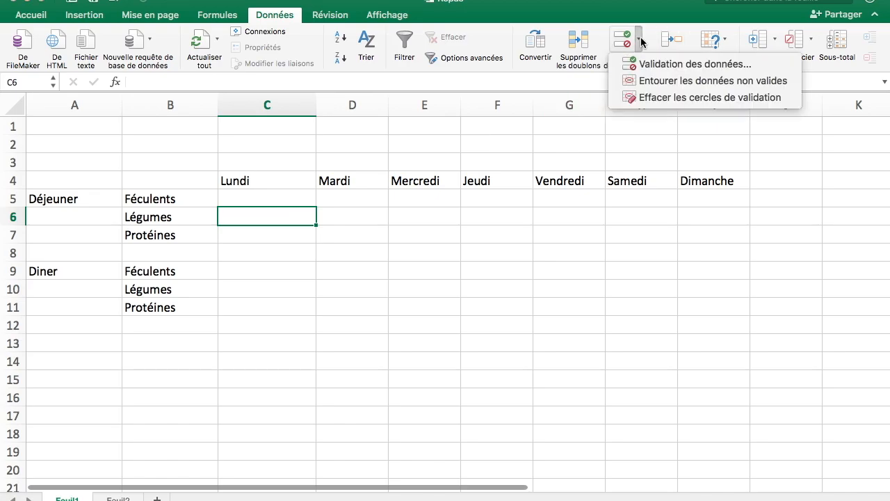
{"action": "left_click", "coordinate": [658, 67]}
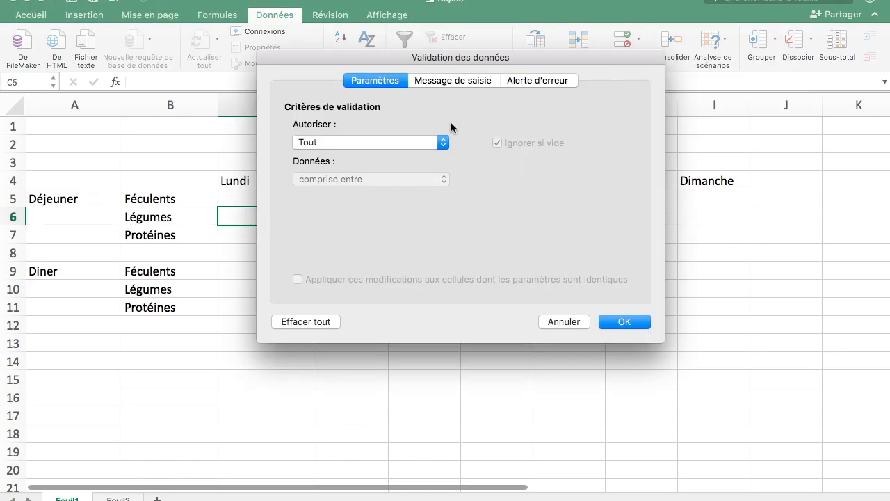
{"action": "left_click", "coordinate": [409, 142]}
{"action": "left_click", "coordinate": [364, 178]}
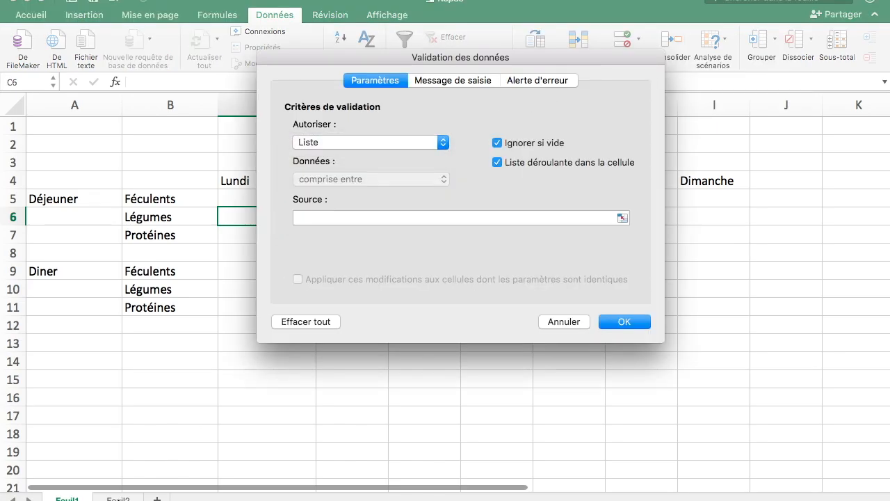
{"action": "left_click", "coordinate": [467, 217]}
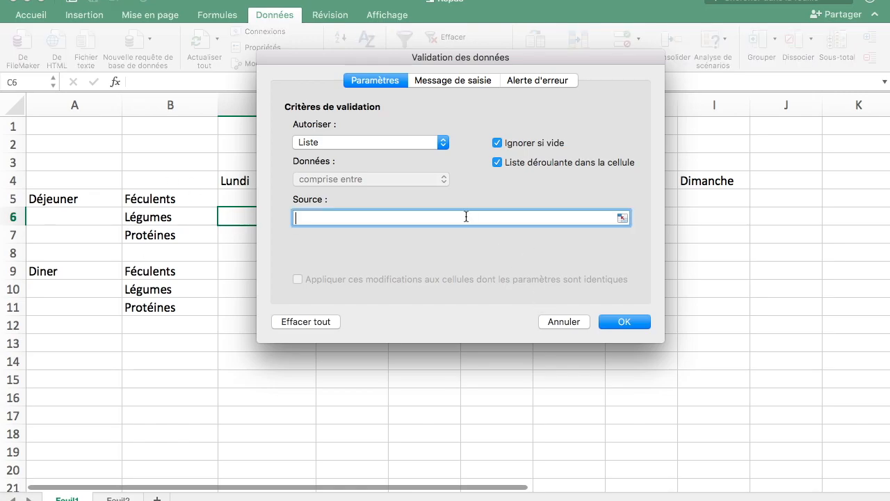
{"action": "left_click", "coordinate": [124, 498]}
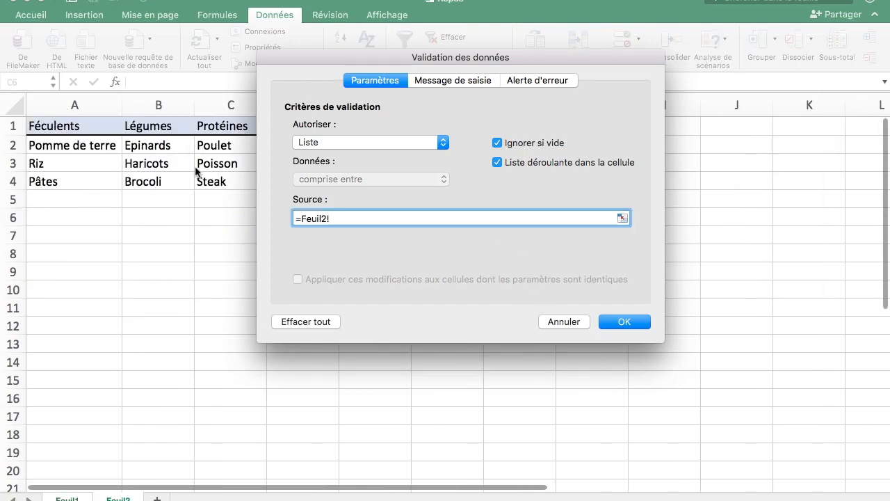
{"action": "left_click_drag", "start_coordinate": [169, 150], "coordinate": [169, 187]}
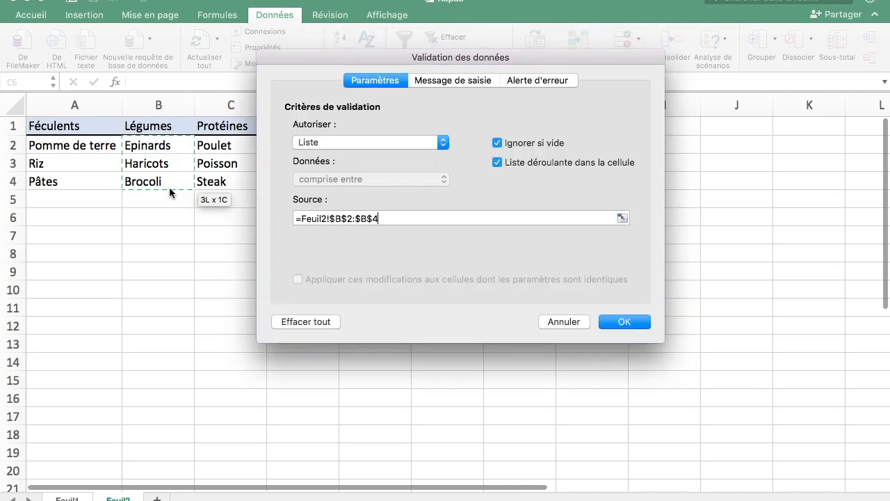
{"action": "left_click", "coordinate": [623, 322]}
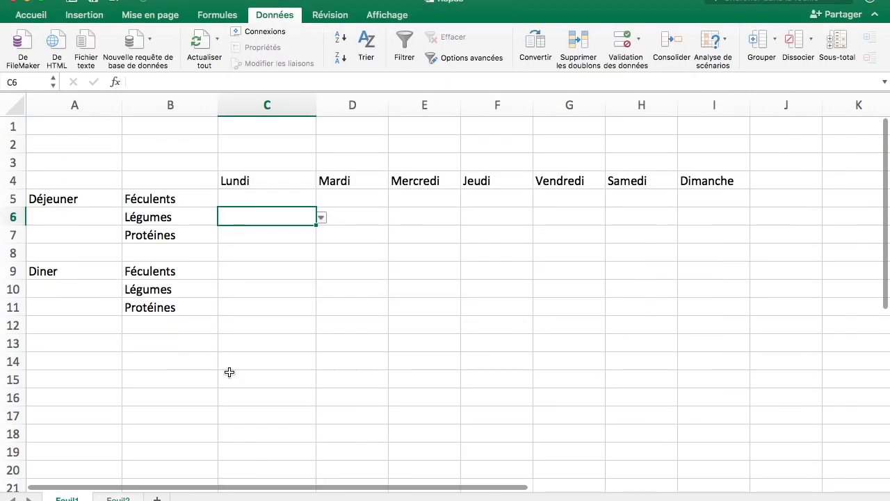
Step: Check the choices offered by the drop-down list in C6 without picking one
{"action": "left_click", "coordinate": [261, 233]}
{"action": "left_click", "coordinate": [281, 220]}
{"action": "left_click", "coordinate": [321, 219]}
{"action": "left_click", "coordinate": [321, 219]}
{"action": "left_click", "coordinate": [322, 218]}
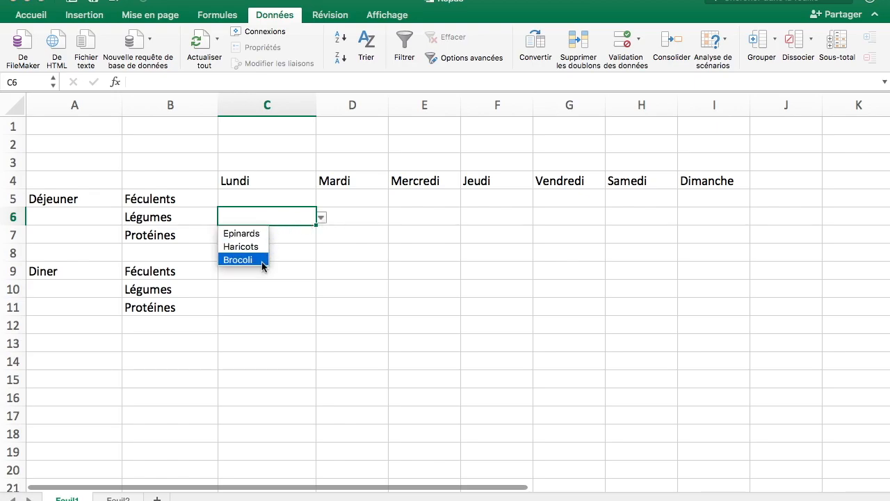
{"action": "key", "text": "Up"}
{"action": "key", "text": "Escape"}
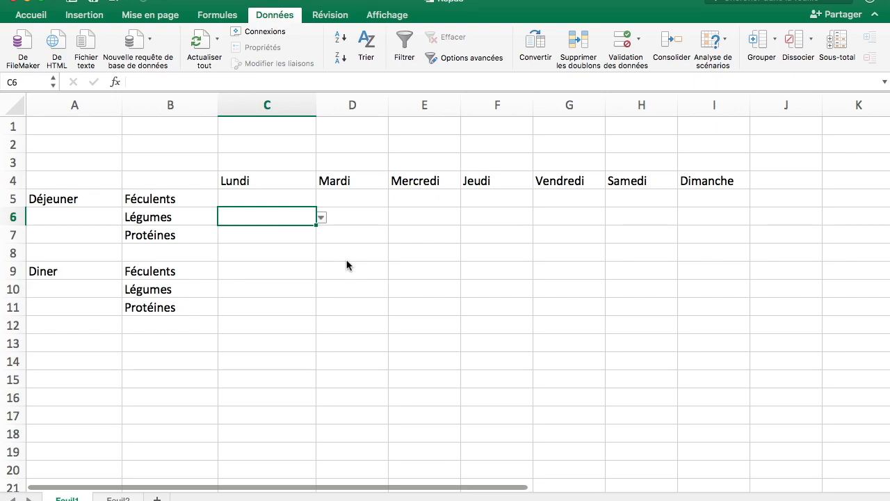
Step: Add list validation to C7 for Lundi's Protéines with the source =Feuil2!$C$2:$C$4
{"action": "left_click", "coordinate": [294, 235]}
{"action": "left_click", "coordinate": [640, 43]}
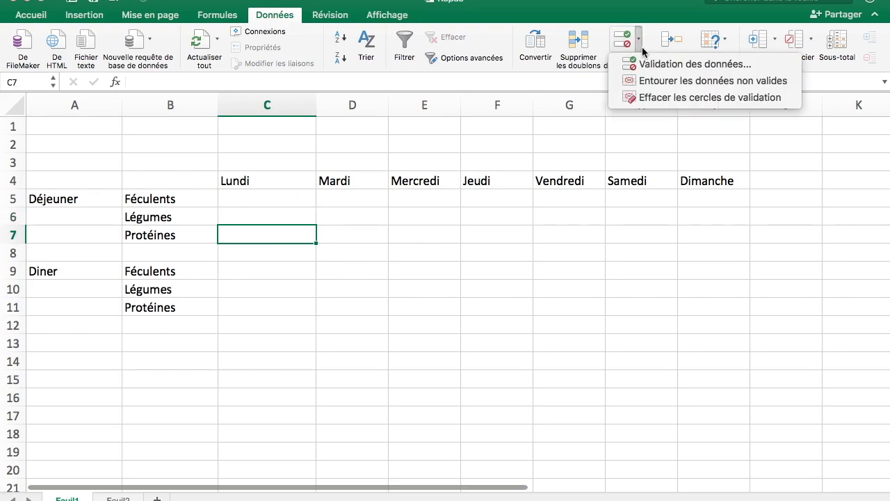
{"action": "left_click", "coordinate": [688, 64]}
{"action": "left_click", "coordinate": [381, 142]}
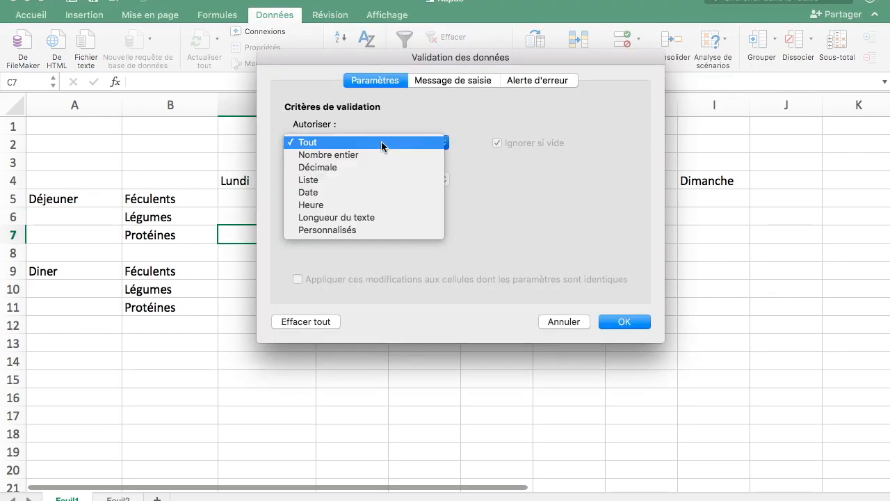
{"action": "left_click", "coordinate": [358, 181]}
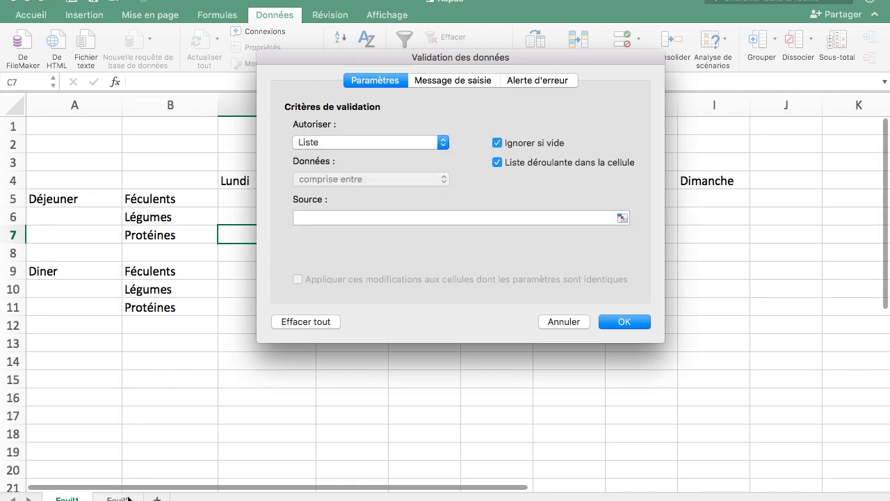
{"action": "left_click", "coordinate": [354, 218]}
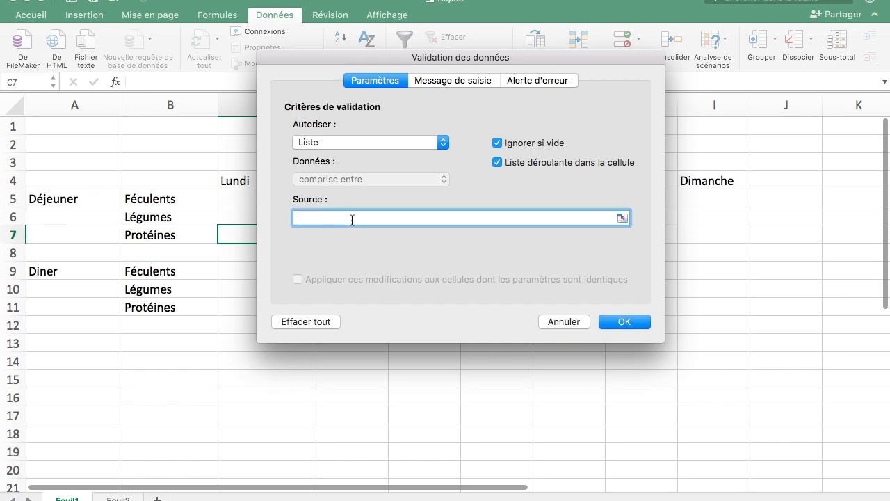
{"action": "left_click", "coordinate": [118, 499]}
{"action": "left_click_drag", "start_coordinate": [210, 146], "coordinate": [210, 182]}
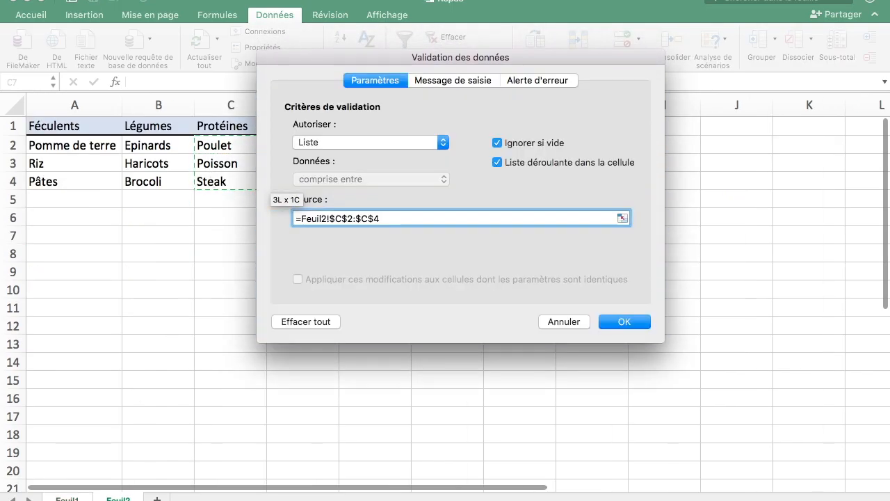
{"action": "key", "text": "Return"}
{"action": "left_click", "coordinate": [323, 268]}
Step: Copy Lundi's Déjeuner cells C5:C7 with their validation to D5:I7, covering Mardi through Dimanche
{"action": "left_click_drag", "start_coordinate": [285, 199], "coordinate": [290, 234]}
{"action": "key", "text": "super+c"}
{"action": "left_click_drag", "start_coordinate": [352, 201], "coordinate": [410, 198]}
{"action": "left_click_drag", "start_coordinate": [482, 197], "coordinate": [688, 234]}
{"action": "key", "text": "super+v"}
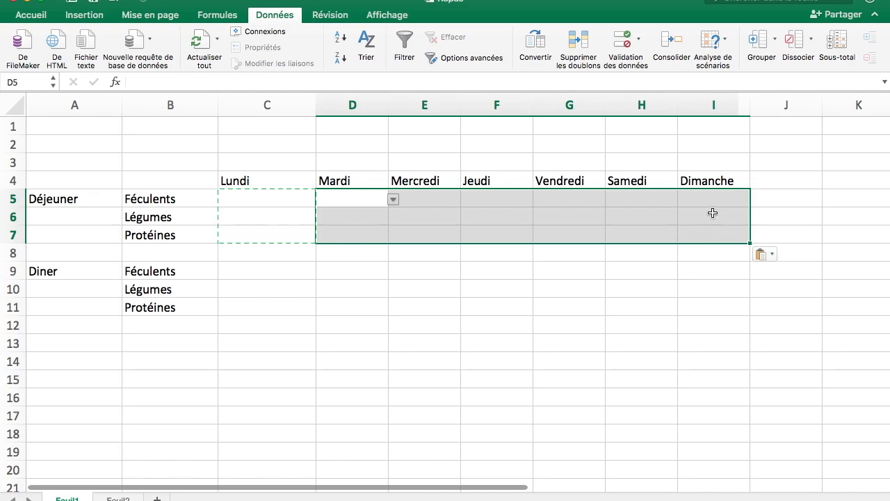
Step: Test the drop-down list in I5 for Dimanche's Déjeuner Féculents by choosing Pâtes
{"action": "left_click", "coordinate": [714, 198]}
{"action": "left_click", "coordinate": [755, 200]}
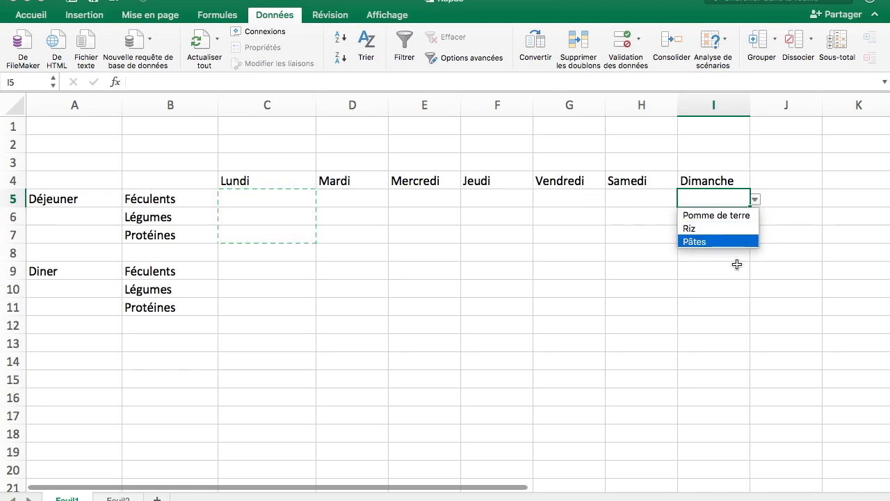
{"action": "key", "text": "Return"}
Step: Copy the whole Déjeuner block C5:I7 with its drop-down lists to the Diner block starting at C9
{"action": "left_click_drag", "start_coordinate": [289, 197], "coordinate": [308, 190]}
{"action": "key", "text": "super+c"}
{"action": "left_click", "coordinate": [258, 274]}
{"action": "key", "text": "super+v"}
{"action": "left_click", "coordinate": [479, 376]}
Step: Clear the test entry Pâtes from Dimanche's Féculents cells I9 and I5
{"action": "left_click", "coordinate": [699, 269]}
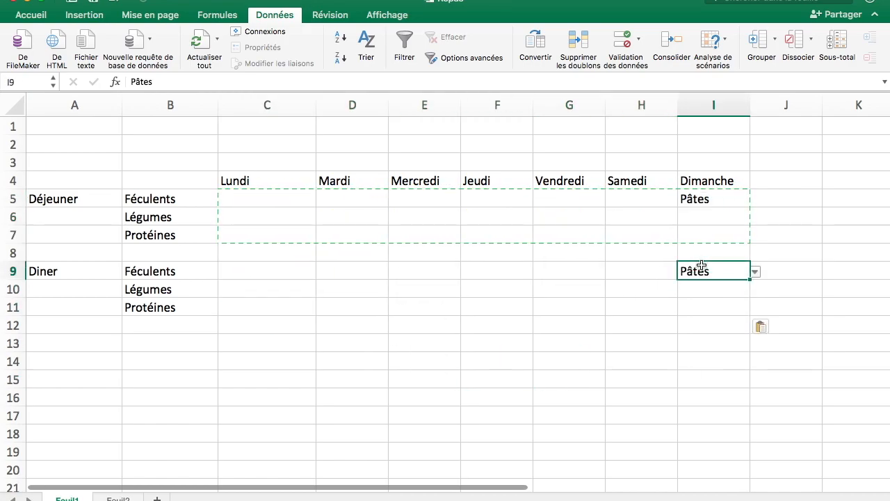
{"action": "key", "text": "Delete"}
{"action": "left_click", "coordinate": [701, 201]}
{"action": "key", "text": "Delete"}
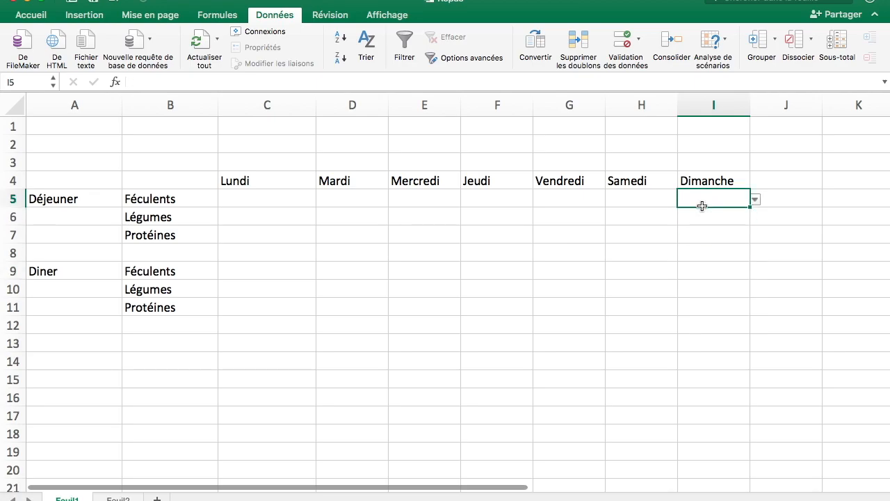
{"action": "left_click", "coordinate": [569, 269]}
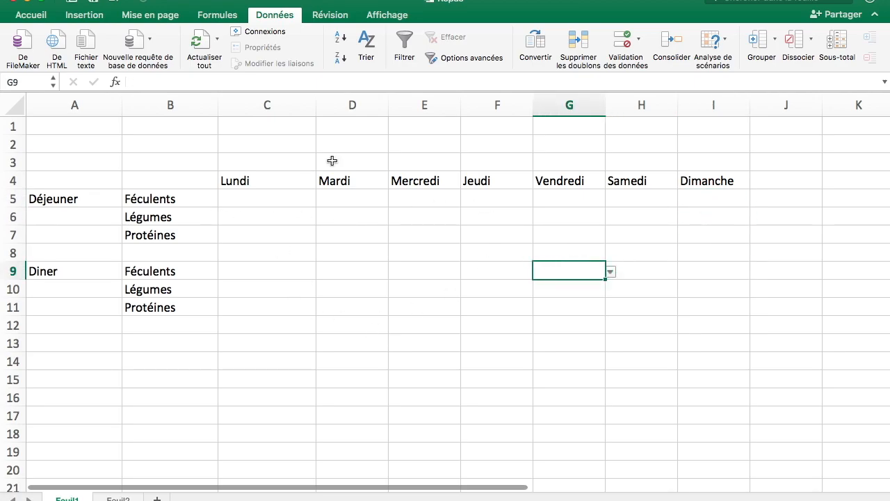
Step: Fill the weekday headers in C4:I4, Lundi to Dimanche, with light blue
{"action": "left_click_drag", "start_coordinate": [239, 180], "coordinate": [717, 184]}
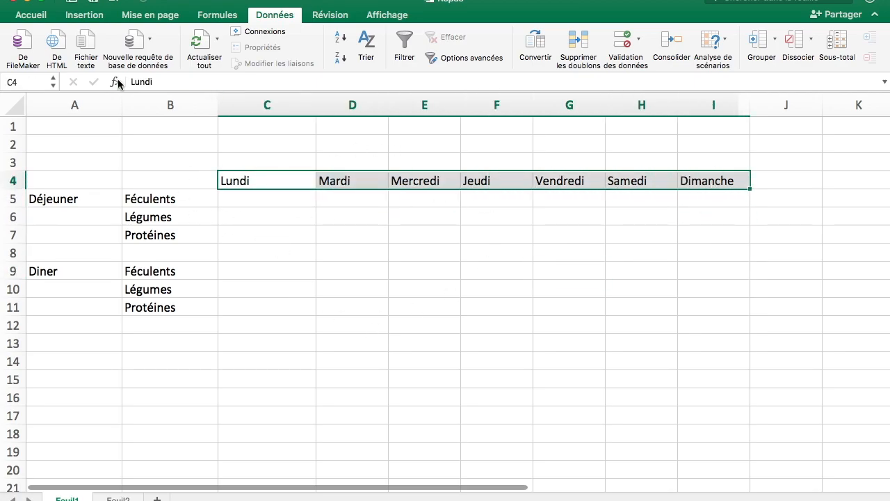
{"action": "left_click", "coordinate": [32, 15]}
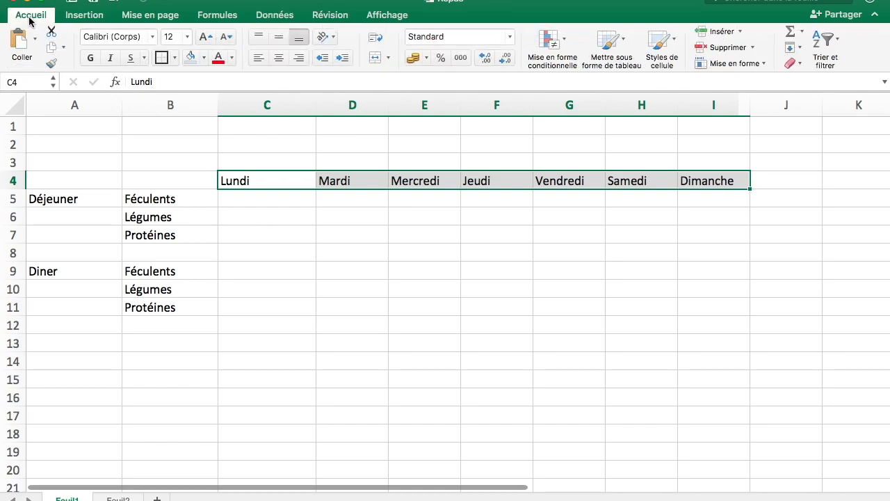
{"action": "left_click", "coordinate": [186, 60]}
{"action": "left_click", "coordinate": [190, 276]}
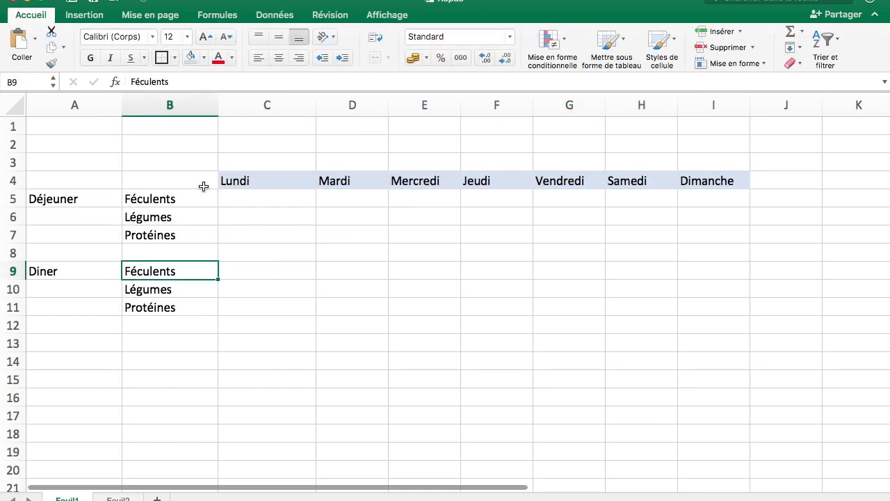
Step: Fill the category labels in B5:B7 and B9:B11 with the same light blue
{"action": "left_click_drag", "start_coordinate": [199, 202], "coordinate": [199, 232]}
{"action": "left_click_drag", "start_coordinate": [188, 273], "coordinate": [189, 313], "text": "super"}
{"action": "left_click", "coordinate": [192, 58]}
{"action": "left_click", "coordinate": [92, 323]}
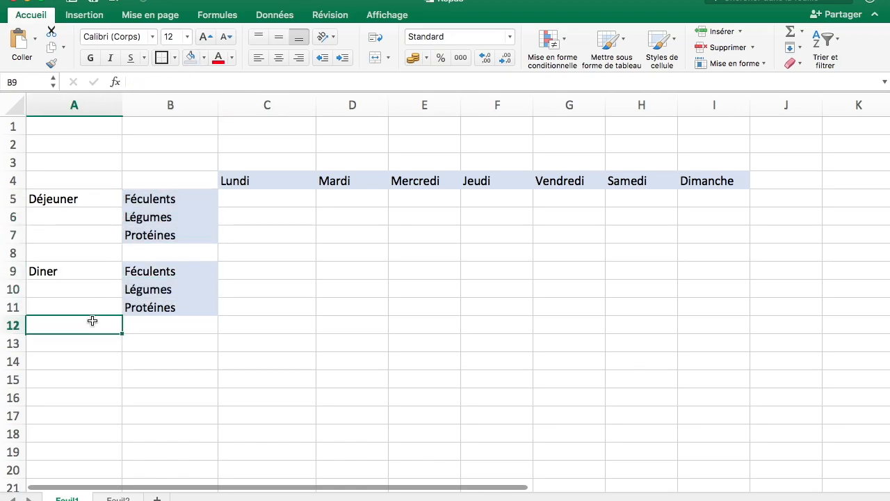
{"action": "left_click", "coordinate": [56, 198]}
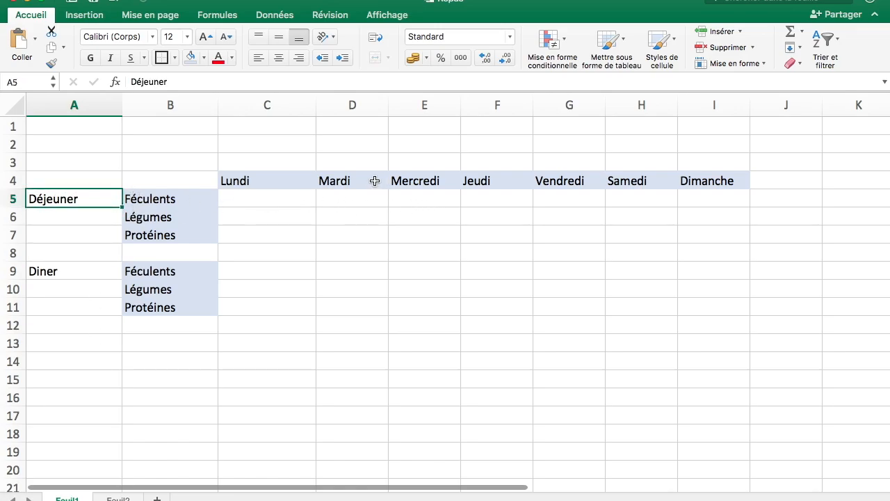
Step: Put an outside border around the weekday header row C4:I4
{"action": "left_click_drag", "start_coordinate": [245, 181], "coordinate": [739, 180]}
{"action": "left_click", "coordinate": [159, 57]}
{"action": "left_click", "coordinate": [356, 333]}
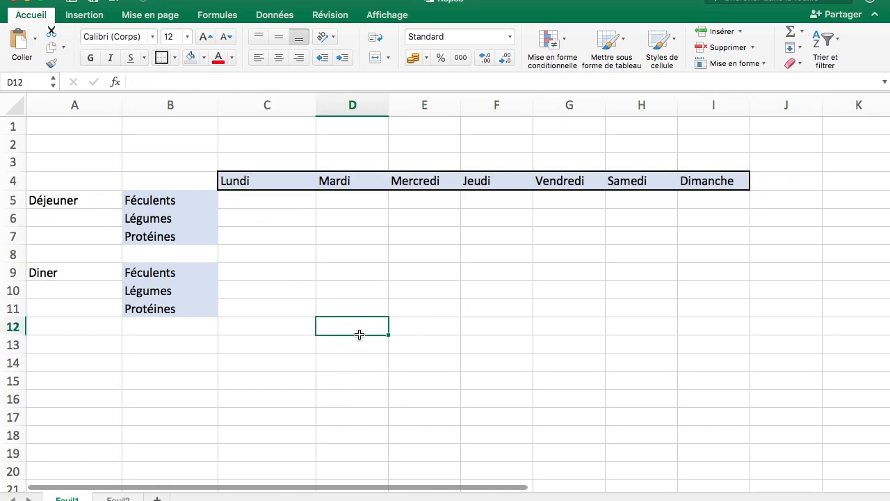
Step: Put outside borders around the Déjeuner block B5:I7 and the Diner block B9:I11
{"action": "left_click_drag", "start_coordinate": [147, 206], "coordinate": [683, 232]}
{"action": "mouse_move", "coordinate": [129, 273]}
{"action": "left_mouse_down"}
{"action": "mouse_move", "coordinate": [310, 272]}
{"action": "mouse_move", "coordinate": [702, 336]}
{"action": "mouse_move", "coordinate": [709, 312]}
{"action": "left_mouse_up"}
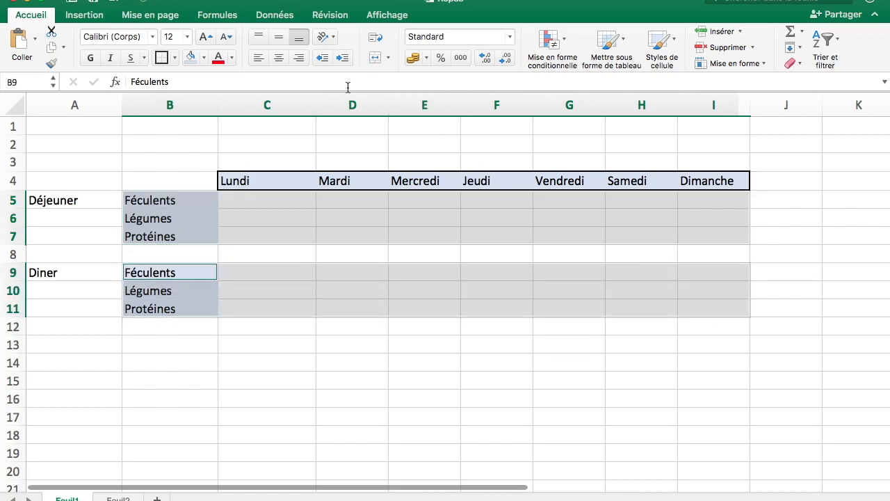
{"action": "left_click", "coordinate": [159, 57]}
{"action": "left_click", "coordinate": [308, 259]}
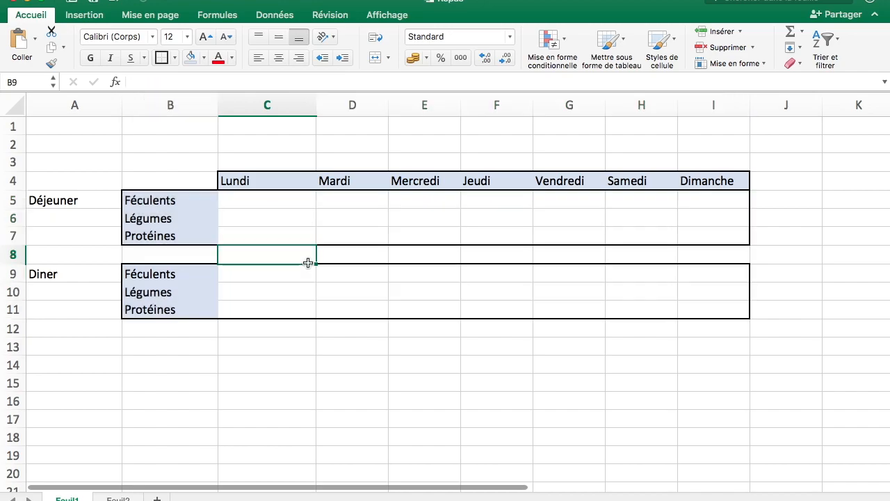
Step: Choose Pomme de terre, Haricots and Steak from the drop-down lists for Lundi's Déjeuner in C5:C7
{"action": "left_click", "coordinate": [288, 203]}
{"action": "left_click", "coordinate": [320, 201]}
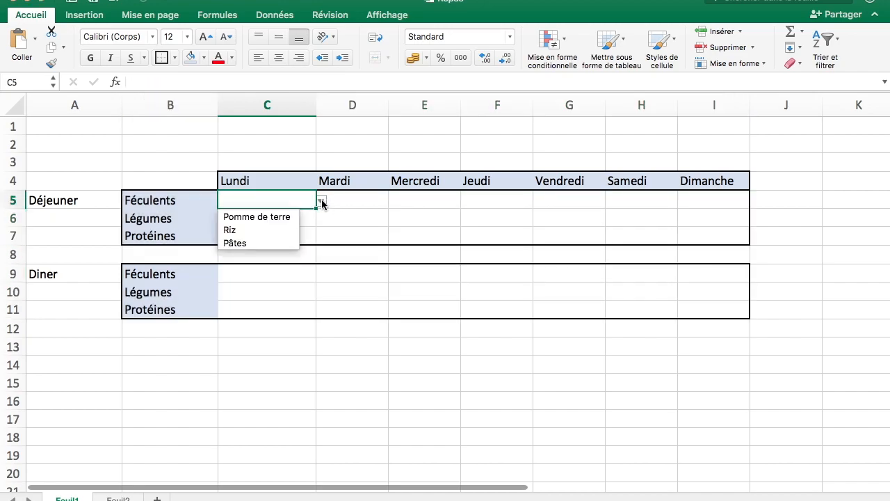
{"action": "left_click", "coordinate": [283, 220]}
{"action": "left_click", "coordinate": [308, 218]}
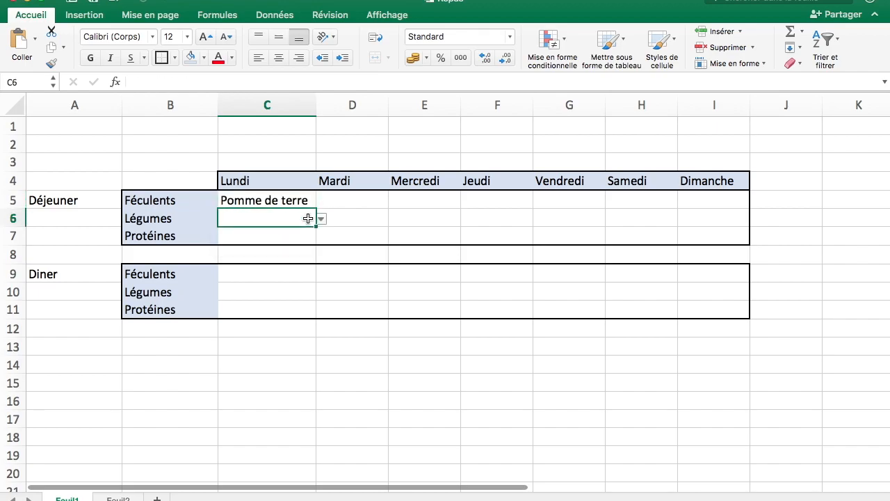
{"action": "left_click", "coordinate": [321, 220]}
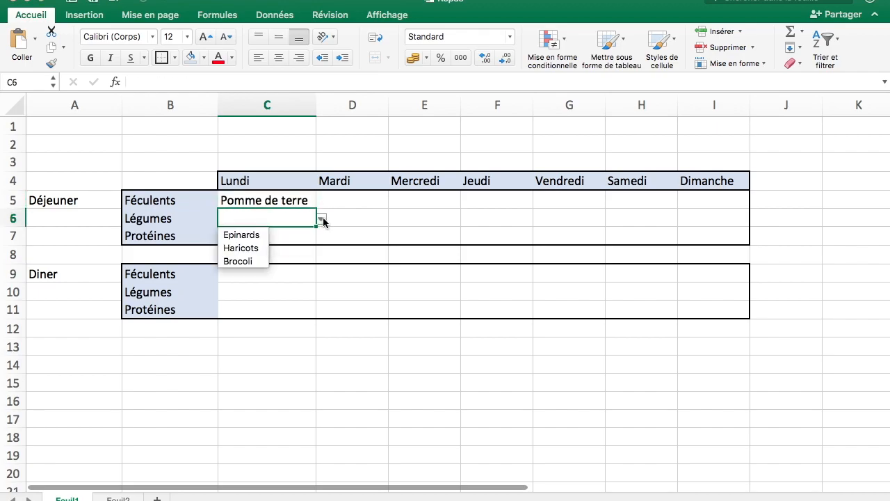
{"action": "left_click", "coordinate": [258, 248]}
{"action": "left_click", "coordinate": [313, 237]}
{"action": "left_click", "coordinate": [326, 236]}
{"action": "left_click", "coordinate": [299, 236]}
{"action": "left_click", "coordinate": [321, 239]}
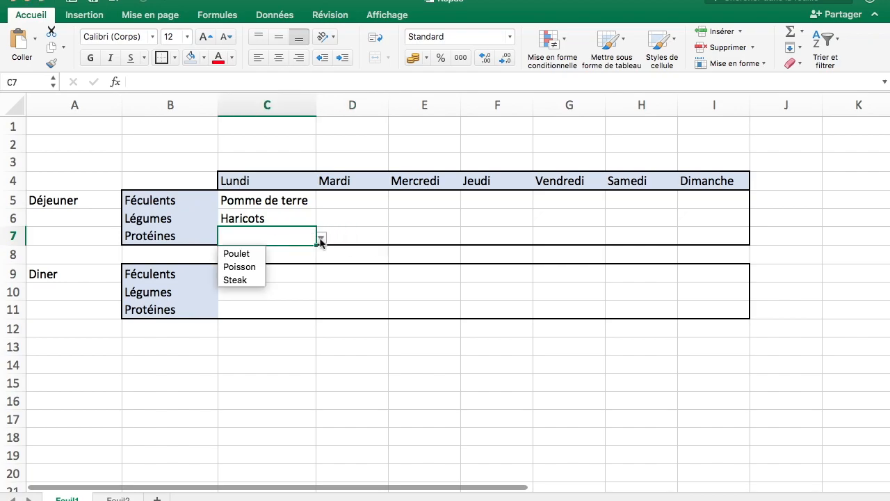
{"action": "left_click", "coordinate": [252, 281]}
Step: Choose Riz, Epinards and Poulet from the drop-down lists for Lundi's Diner in C9:C11
{"action": "left_click", "coordinate": [270, 273]}
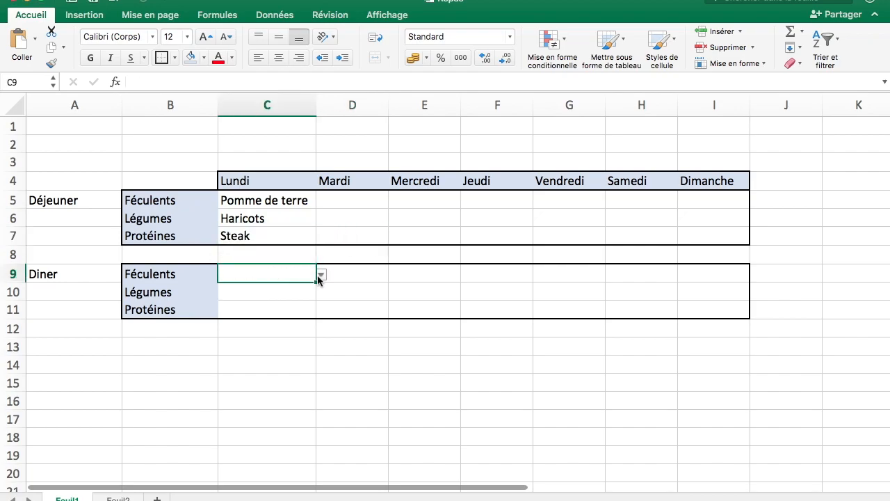
{"action": "left_click", "coordinate": [321, 276]}
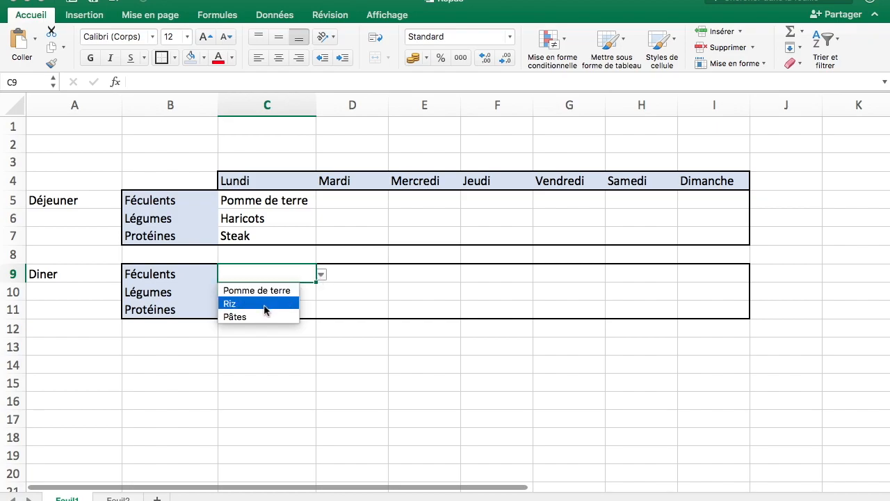
{"action": "left_click", "coordinate": [264, 306]}
{"action": "left_click", "coordinate": [294, 297]}
{"action": "left_click", "coordinate": [321, 295]}
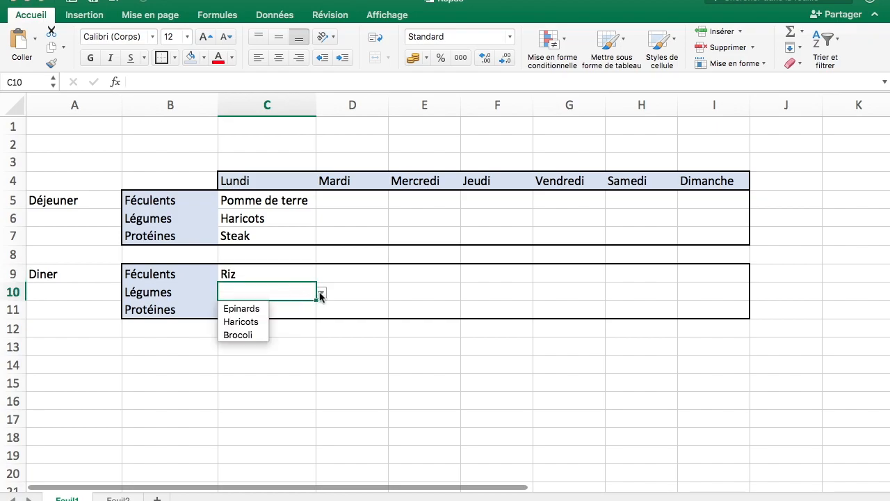
{"action": "left_click", "coordinate": [263, 307]}
{"action": "left_click", "coordinate": [284, 314]}
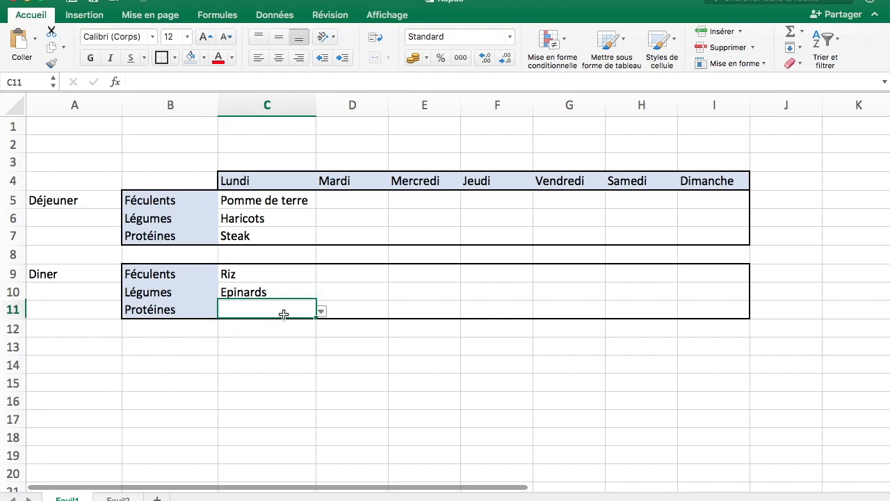
{"action": "left_click", "coordinate": [320, 311]}
{"action": "left_click", "coordinate": [252, 328]}
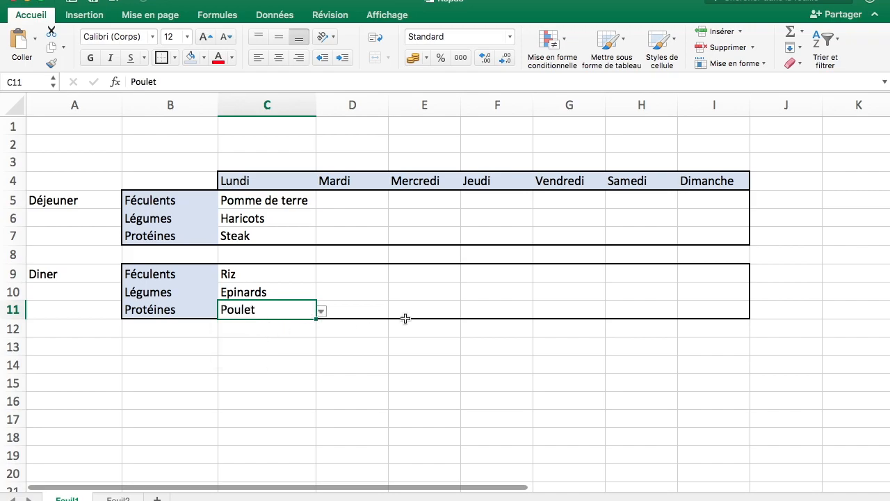
{"action": "left_click", "coordinate": [405, 314]}
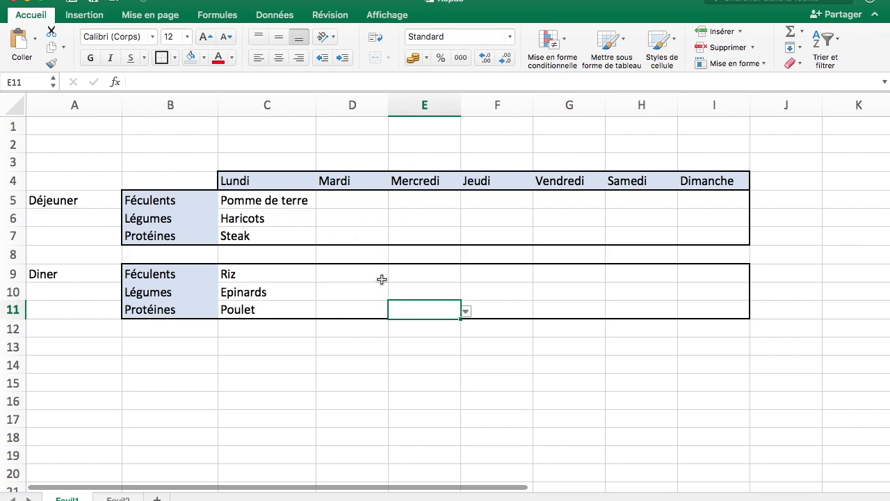
Step: Put outside borders around the meal label cells A5:A7 (Déjeuner) and A9:A11 (Diner)
{"action": "left_click_drag", "start_coordinate": [75, 200], "coordinate": [84, 240]}
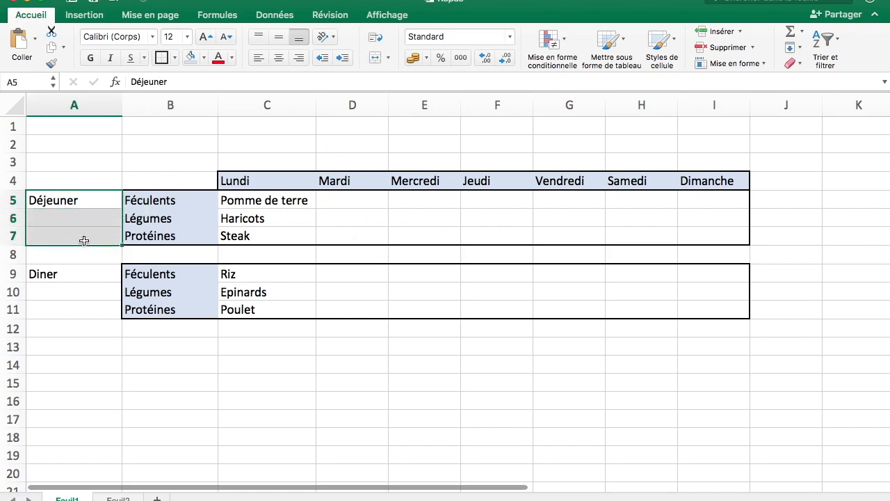
{"action": "left_click_drag", "start_coordinate": [88, 276], "coordinate": [87, 313]}
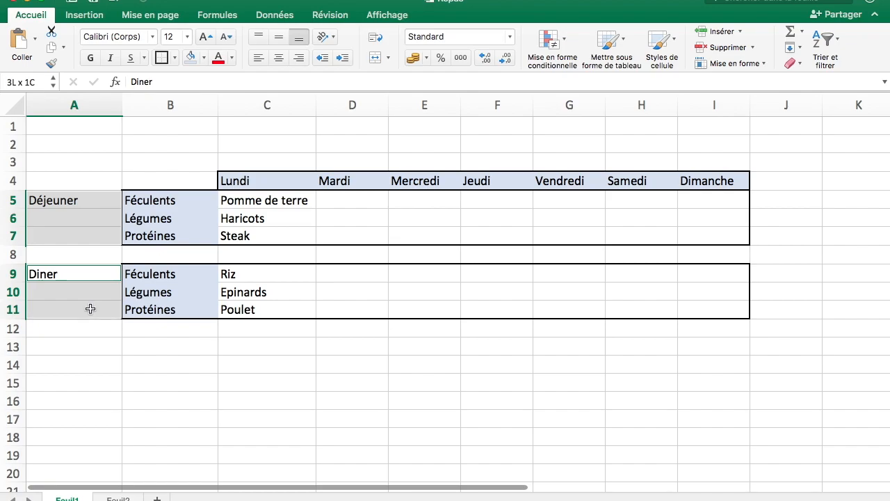
{"action": "left_click", "coordinate": [162, 58]}
Step: Add a conditional formatting rule to C5:C11 that highlights duplicate values with a red fill
{"action": "left_click_drag", "start_coordinate": [304, 203], "coordinate": [300, 310]}
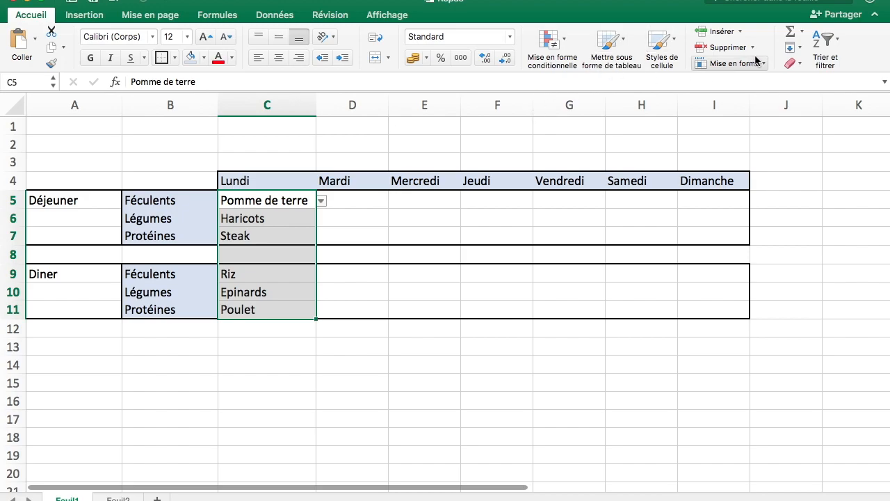
{"action": "left_click", "coordinate": [567, 45]}
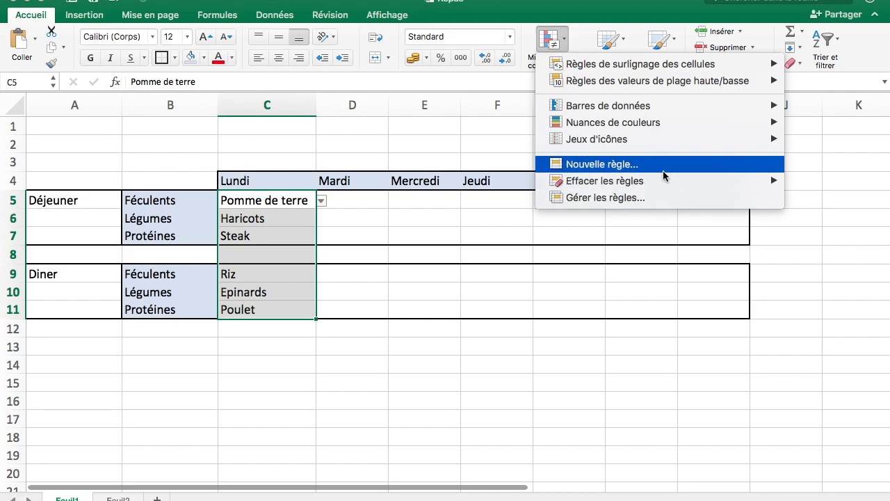
{"action": "mouse_move", "coordinate": [664, 65]}
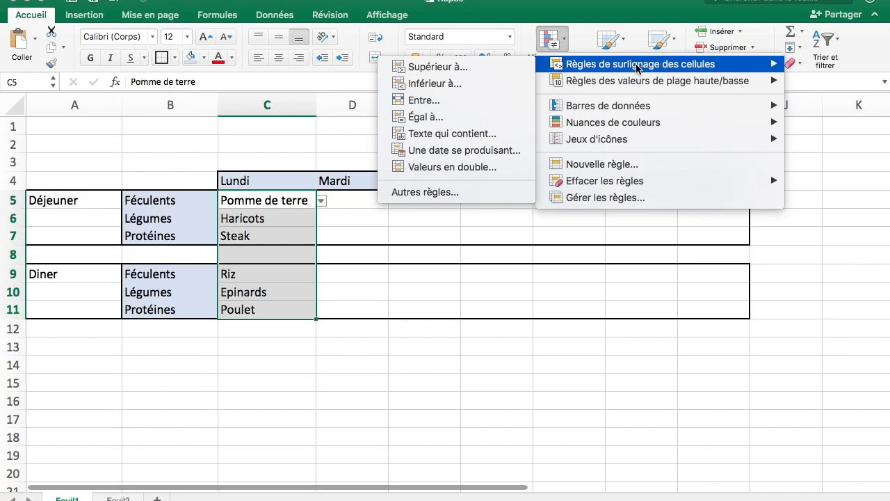
{"action": "left_click", "coordinate": [470, 166]}
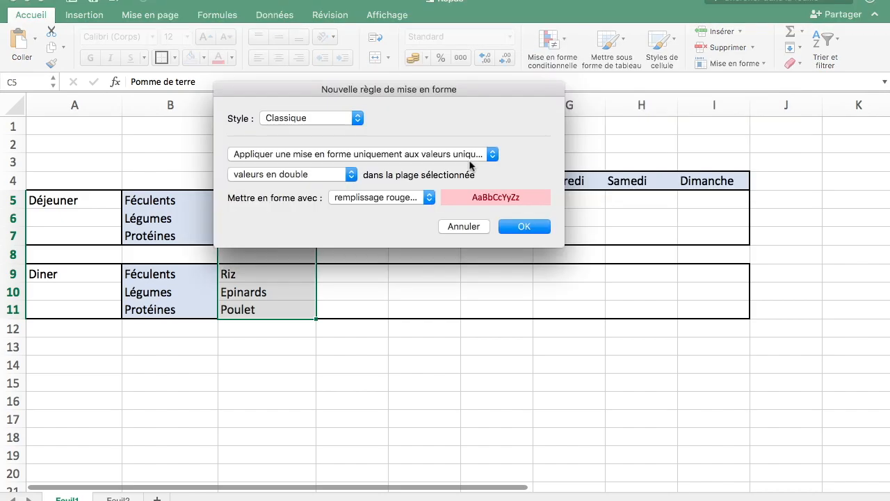
{"action": "left_click", "coordinate": [541, 234]}
{"action": "left_click", "coordinate": [368, 366]}
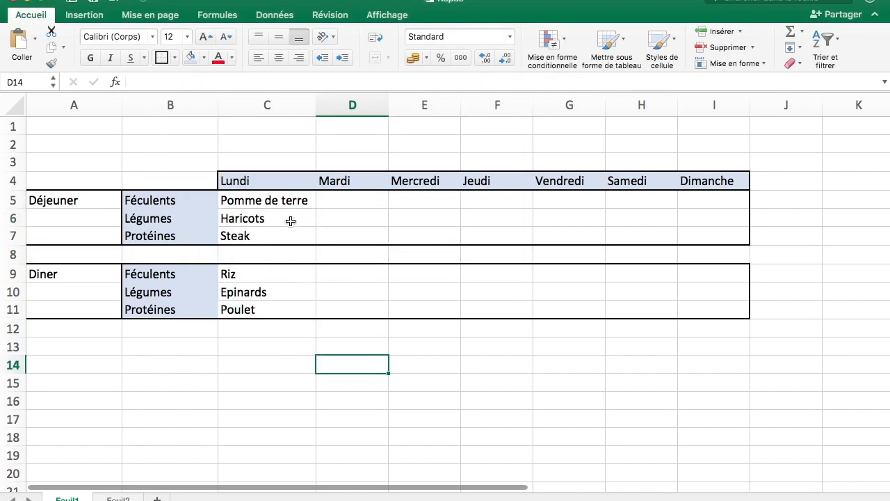
Step: Choose Steak for Lundi's Diner protein in C11 to test the duplicate highlighting
{"action": "left_click", "coordinate": [283, 304]}
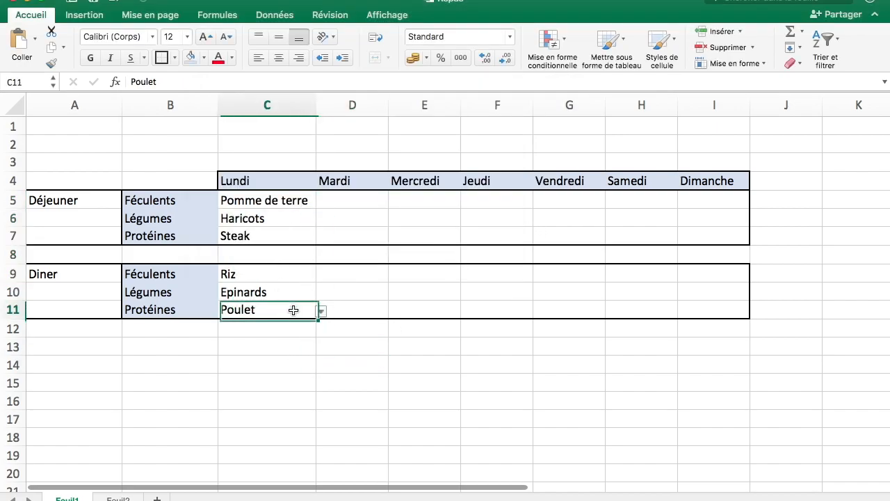
{"action": "left_click", "coordinate": [322, 314]}
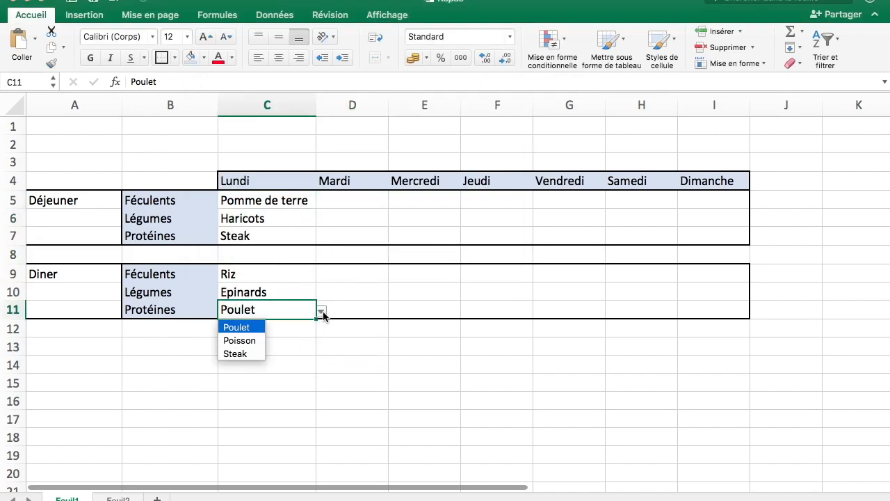
{"action": "left_click", "coordinate": [237, 353]}
{"action": "left_click", "coordinate": [374, 229]}
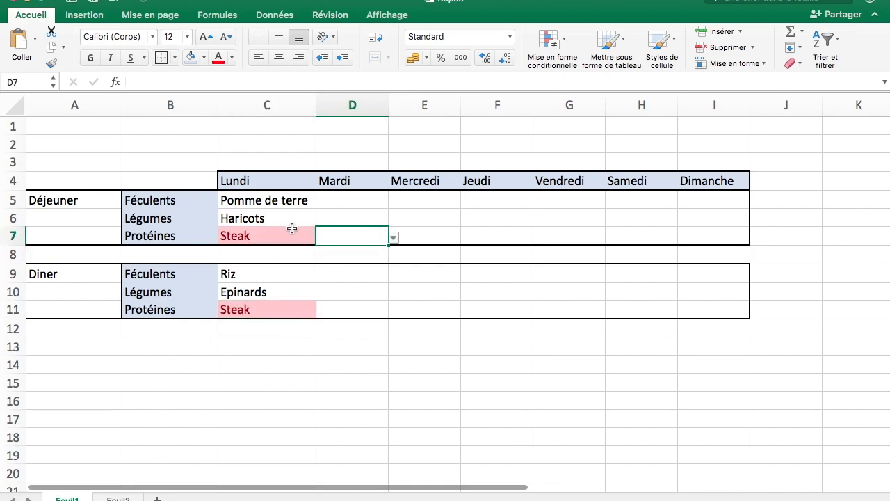
Step: Set Lundi's Diner protein in C11 back to Poulet from its drop-down list
{"action": "left_click", "coordinate": [279, 305]}
{"action": "left_click", "coordinate": [322, 312]}
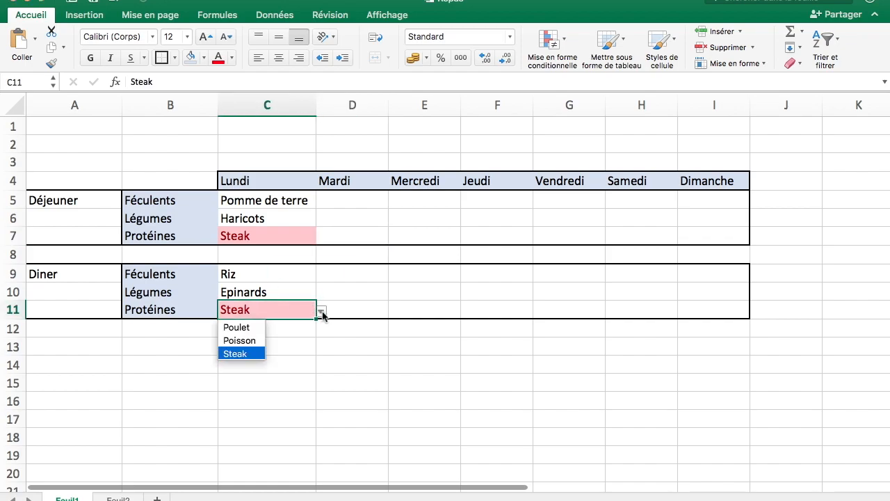
{"action": "left_click", "coordinate": [257, 332]}
{"action": "left_click", "coordinate": [368, 395]}
{"action": "key", "text": "Up"}
{"action": "key", "text": "Up"}
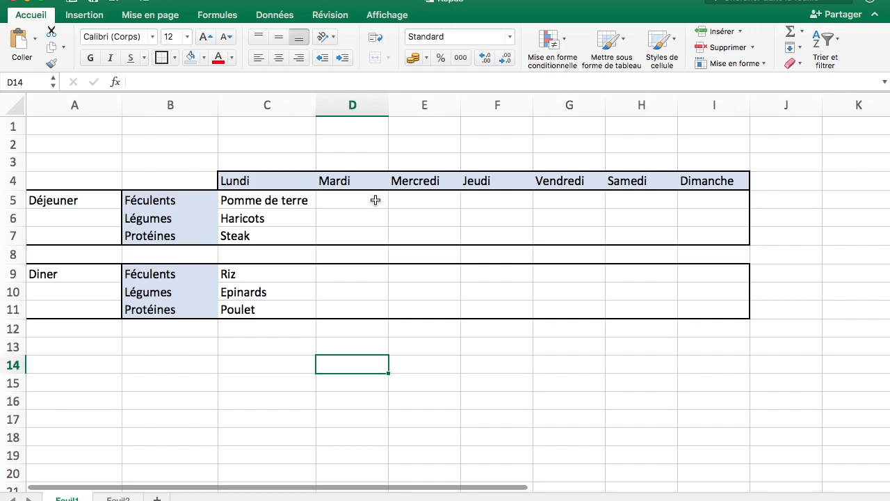
Step: Add a conditional formatting rule to Mardi's cells D5:D11 that highlights duplicate values with a red fill
{"action": "left_click_drag", "start_coordinate": [375, 200], "coordinate": [367, 312]}
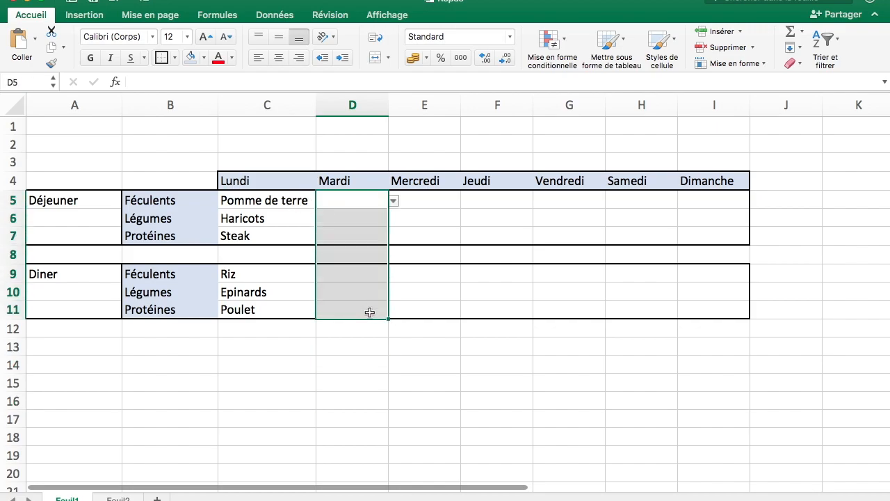
{"action": "left_click", "coordinate": [575, 55]}
{"action": "mouse_move", "coordinate": [630, 64]}
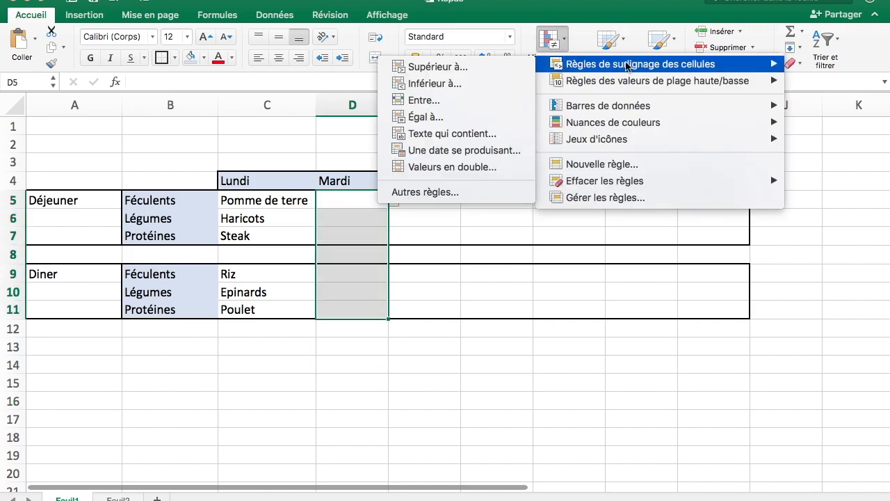
{"action": "left_click", "coordinate": [446, 165]}
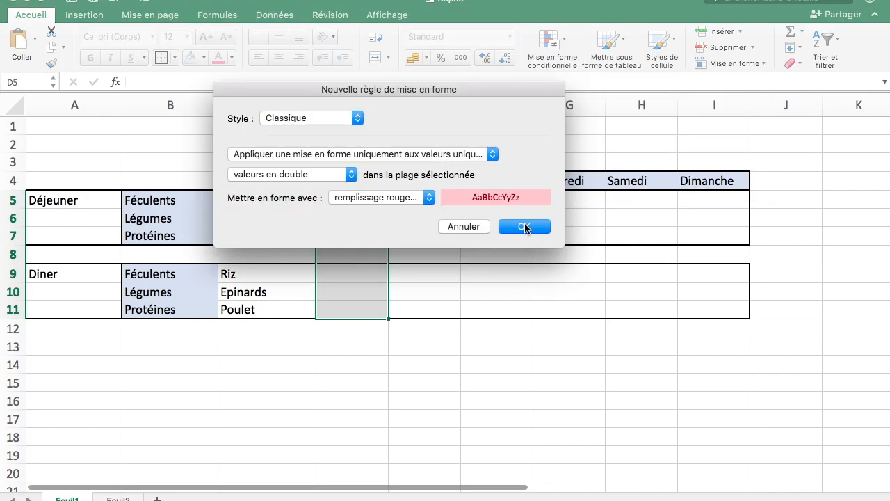
{"action": "left_click", "coordinate": [526, 226]}
{"action": "left_click", "coordinate": [452, 291]}
Step: Choose Pomme de terre, Brocoli and Poulet from the drop-down lists for Mardi's Déjeuner in D5:D7
{"action": "left_click_drag", "start_coordinate": [300, 200], "coordinate": [298, 242]}
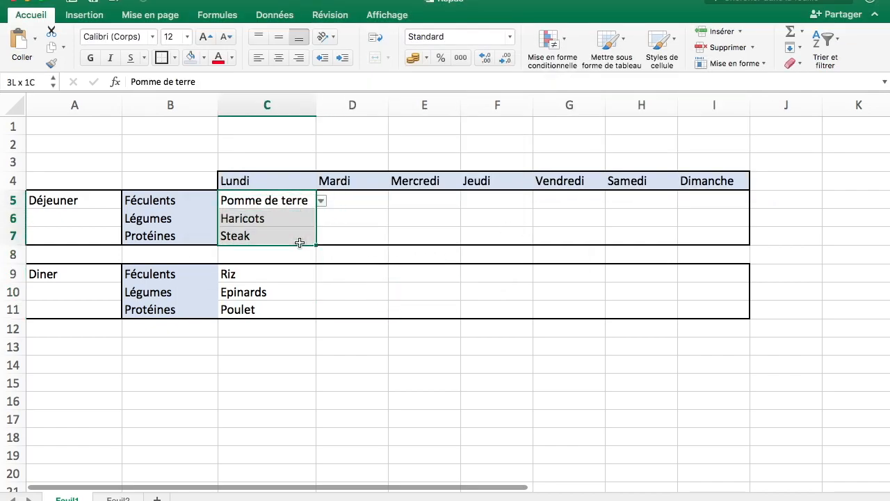
{"action": "left_click", "coordinate": [369, 200]}
{"action": "left_click", "coordinate": [394, 201]}
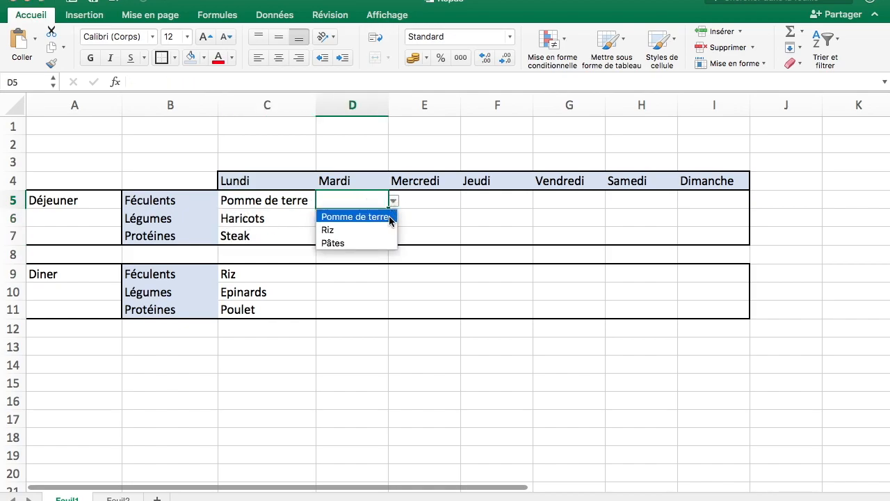
{"action": "left_click", "coordinate": [390, 218]}
{"action": "left_click", "coordinate": [374, 217]}
{"action": "left_click", "coordinate": [394, 220]}
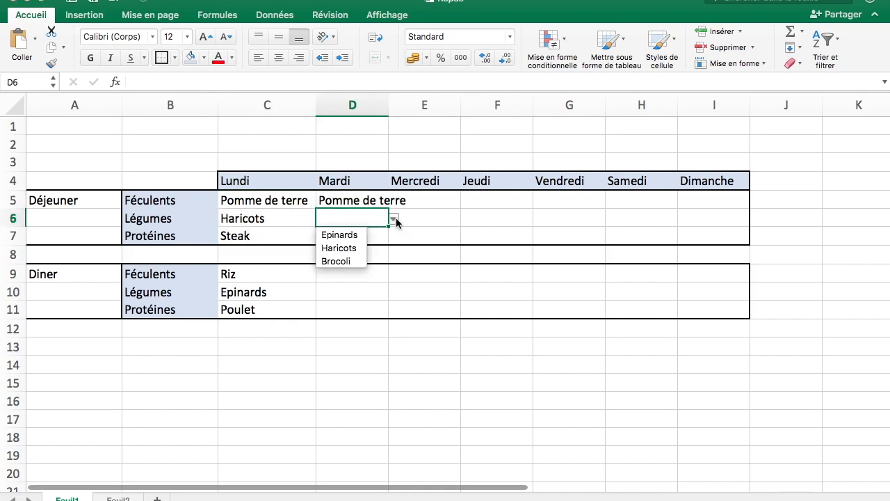
{"action": "left_click", "coordinate": [356, 261]}
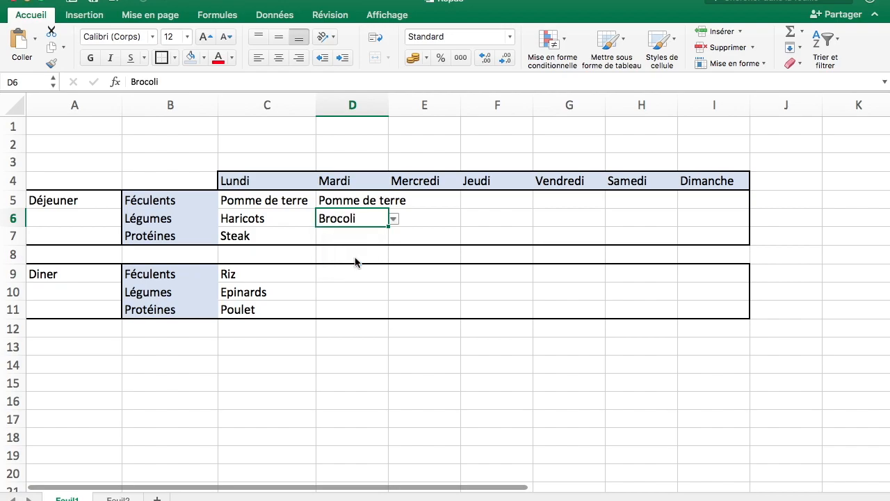
{"action": "left_click", "coordinate": [350, 235]}
{"action": "left_click", "coordinate": [393, 237]}
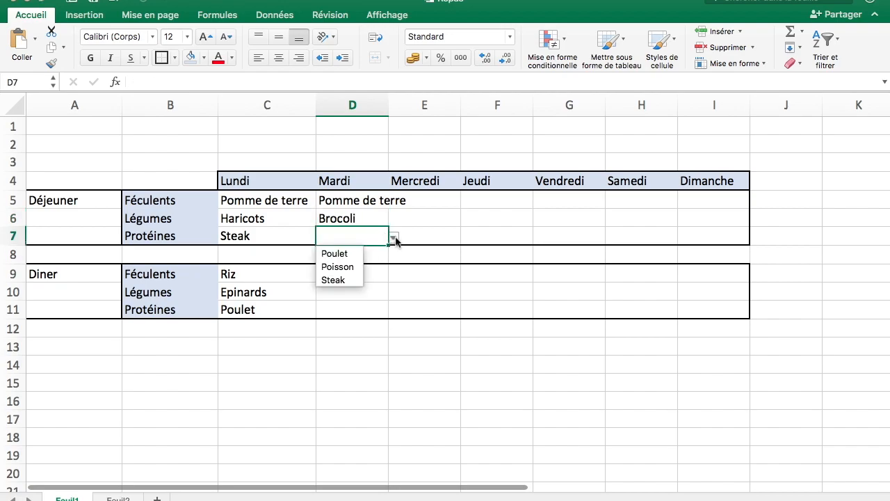
{"action": "left_click", "coordinate": [343, 255]}
Step: Choose Pomme de terre for Mardi's Diner starch in D9 to test the duplicate highlighting
{"action": "left_click", "coordinate": [385, 274]}
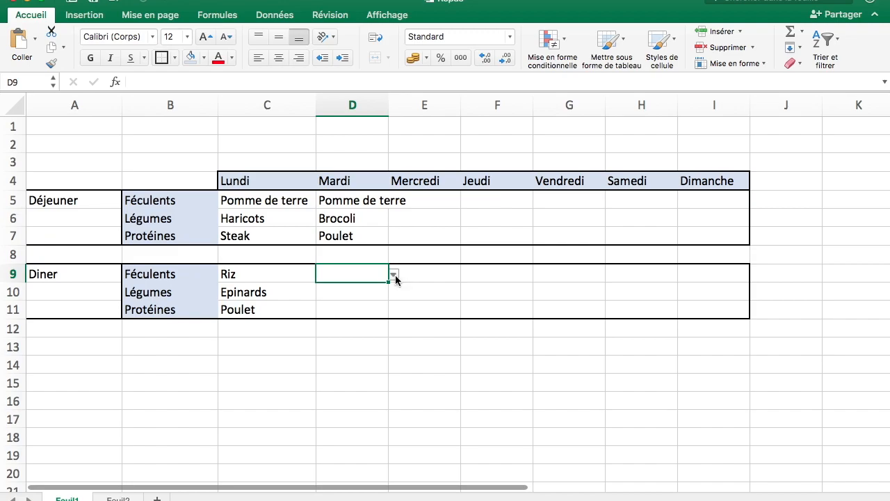
{"action": "left_click", "coordinate": [394, 276]}
{"action": "left_click", "coordinate": [373, 290]}
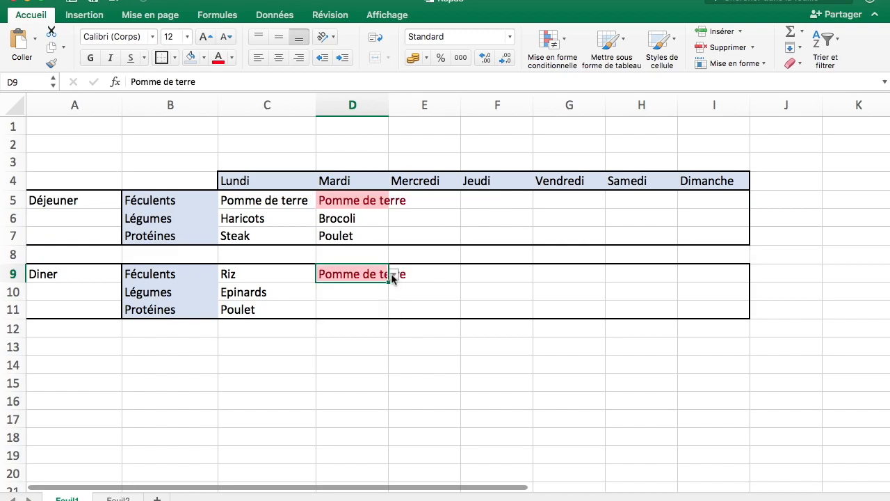
Step: Choose Riz, Epinards and Steak from the drop-down lists for Mardi's Diner in D9:D11
{"action": "left_click", "coordinate": [393, 276]}
{"action": "left_click", "coordinate": [373, 302]}
{"action": "left_click", "coordinate": [385, 295]}
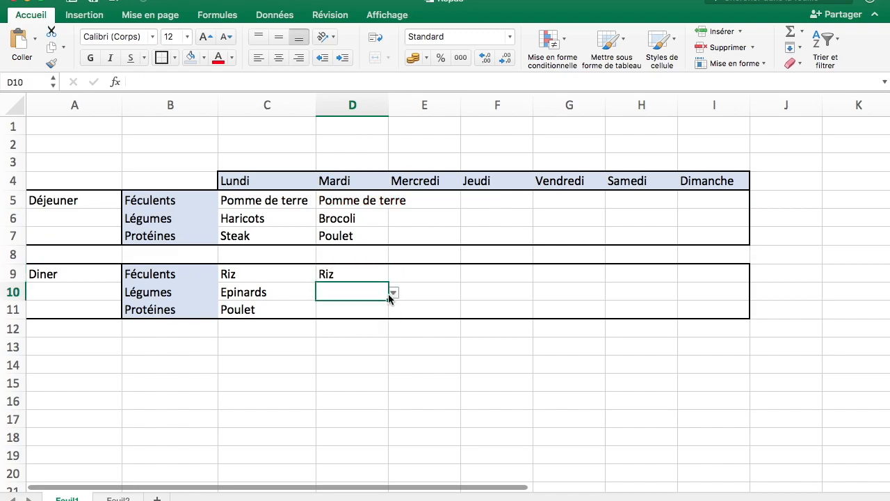
{"action": "left_click", "coordinate": [393, 293]}
{"action": "left_click", "coordinate": [367, 307]}
{"action": "left_click", "coordinate": [372, 306]}
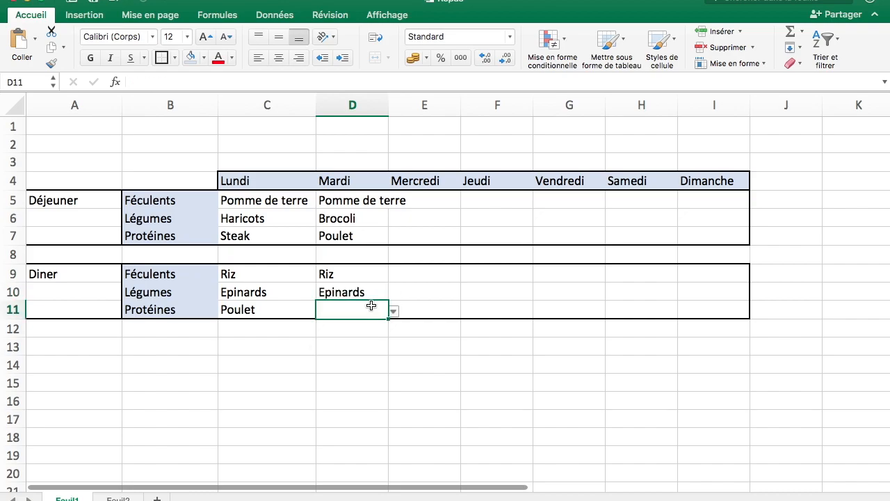
{"action": "left_click", "coordinate": [393, 312]}
{"action": "left_click", "coordinate": [350, 357]}
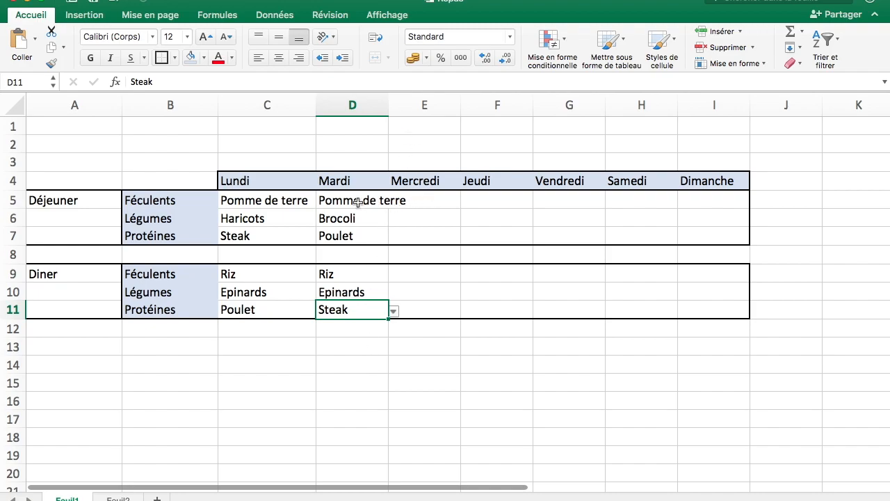
{"action": "left_click_drag", "start_coordinate": [354, 199], "coordinate": [355, 312]}
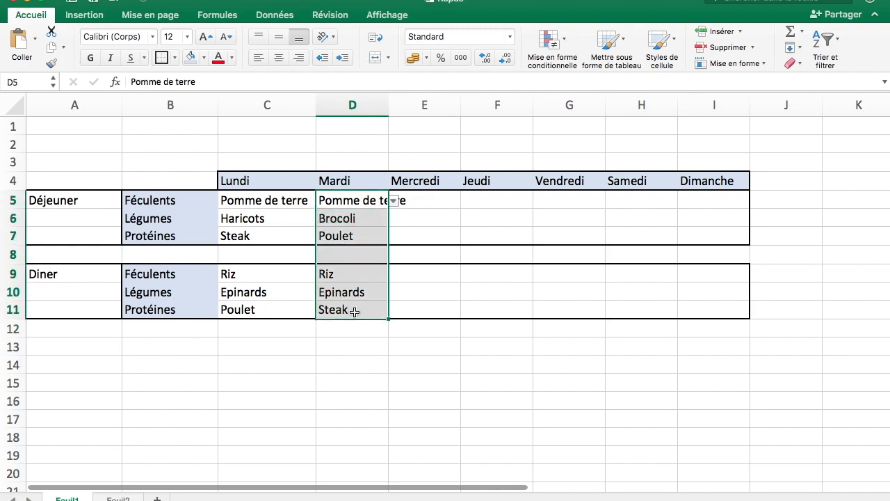
{"action": "left_click", "coordinate": [295, 220]}
{"action": "left_click", "coordinate": [281, 238]}
{"action": "left_click", "coordinate": [362, 314]}
{"action": "left_click", "coordinate": [288, 234]}
{"action": "left_click", "coordinate": [350, 311]}
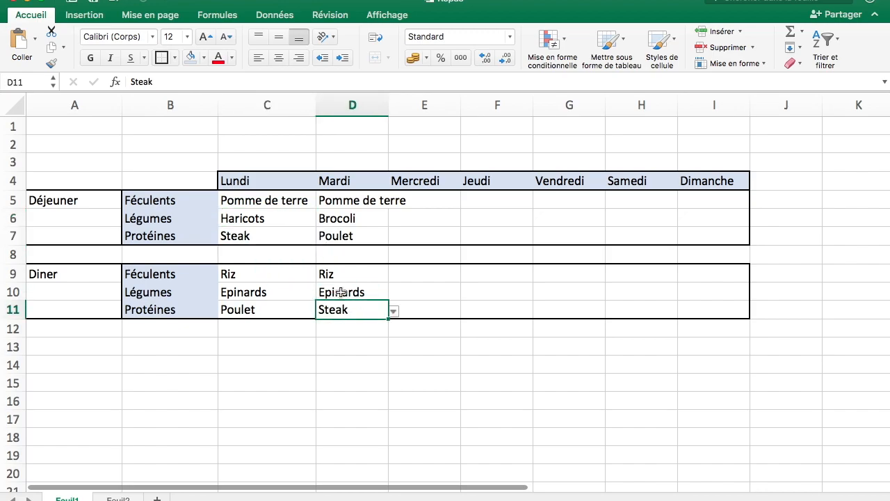
Step: Apply a single duplicate-values highlighting rule with a red fill to the whole week's range C5:I11
{"action": "left_click_drag", "start_coordinate": [241, 197], "coordinate": [732, 315]}
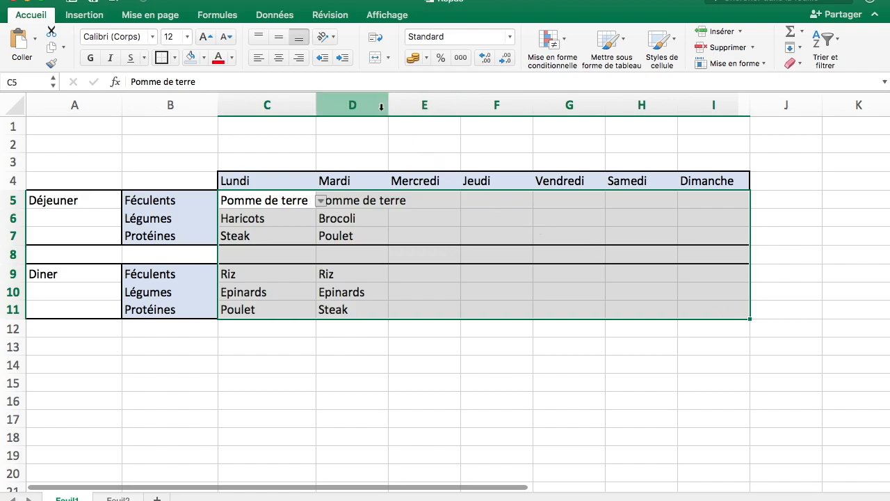
{"action": "left_click", "coordinate": [567, 44]}
{"action": "mouse_move", "coordinate": [576, 66]}
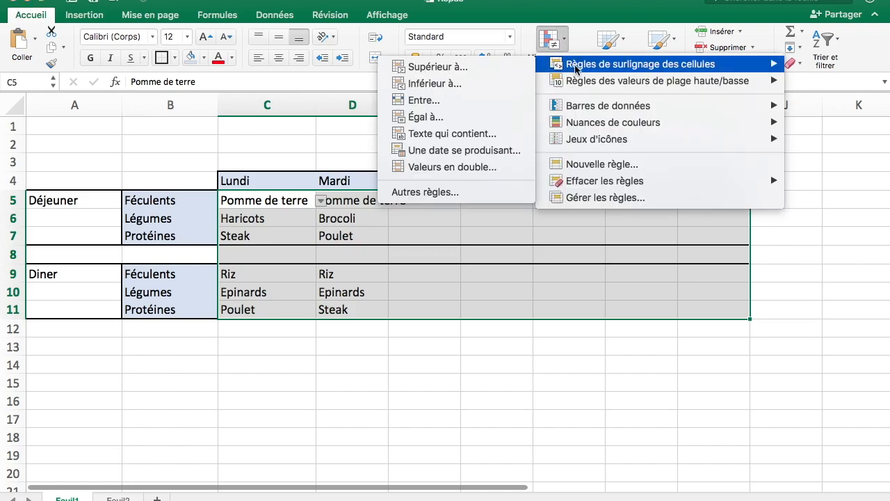
{"action": "left_click", "coordinate": [476, 171]}
{"action": "left_click", "coordinate": [523, 227]}
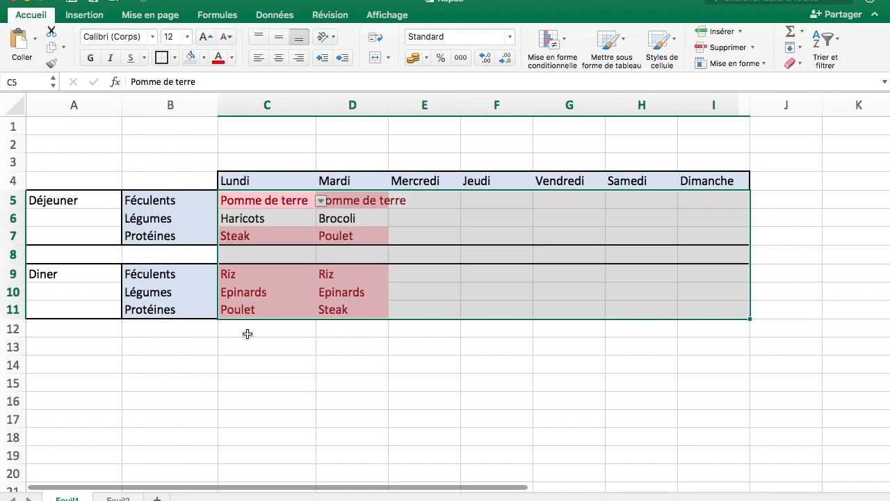
{"action": "left_click", "coordinate": [119, 499]}
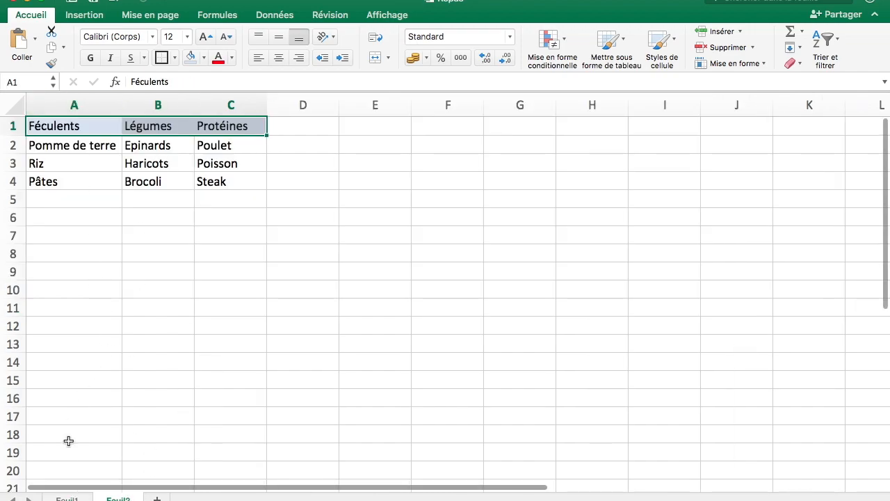
{"action": "left_click", "coordinate": [68, 498]}
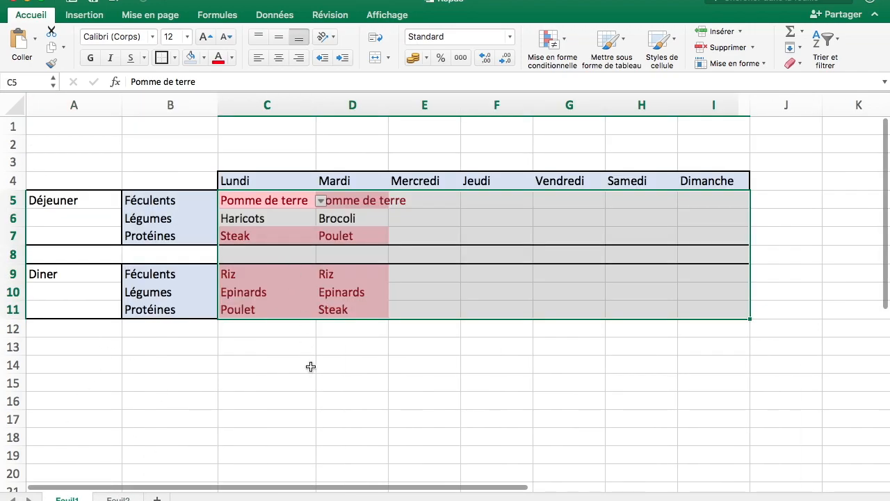
{"action": "left_click", "coordinate": [311, 368]}
{"action": "left_click_drag", "start_coordinate": [280, 194], "coordinate": [280, 303]}
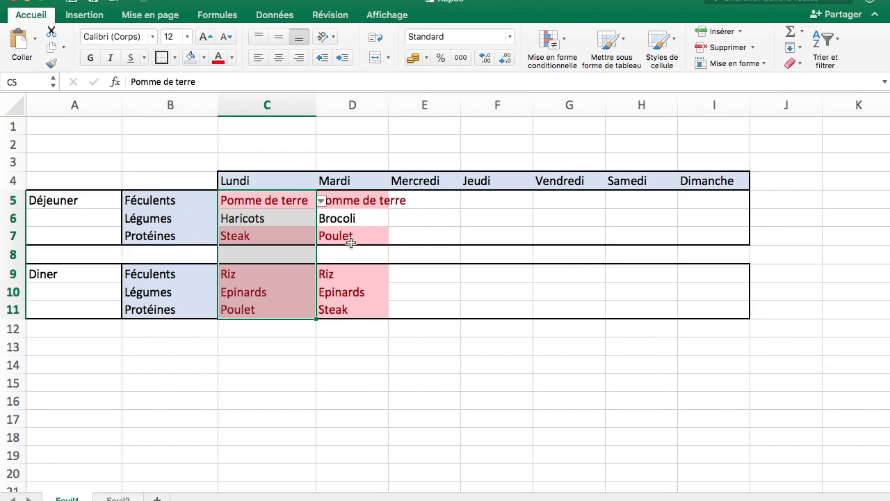
{"action": "left_click", "coordinate": [408, 306]}
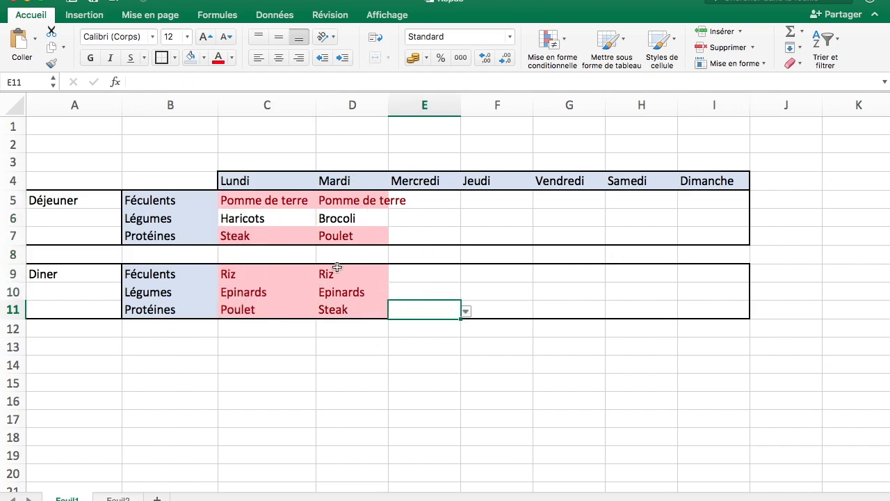
Step: Undo the duplicate-values rule applied to the whole week's range C5:I11
{"action": "key", "text": "super+z"}
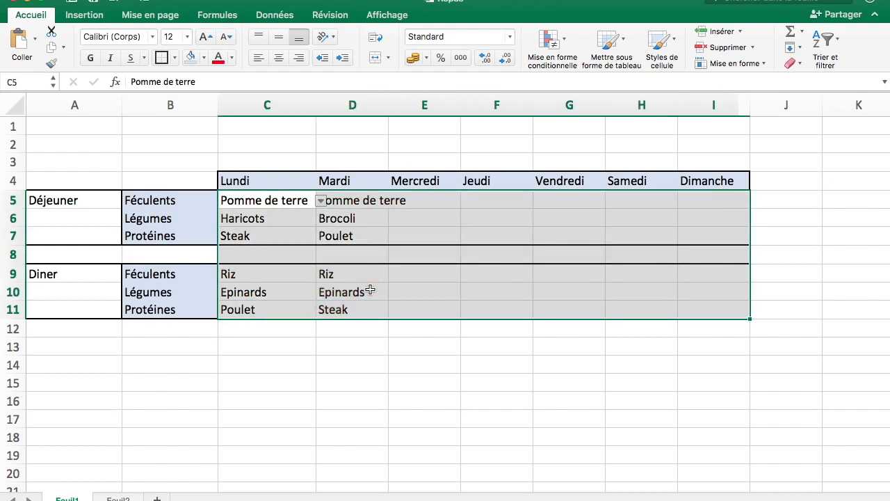
{"action": "left_click", "coordinate": [374, 309]}
{"action": "left_click", "coordinate": [362, 274]}
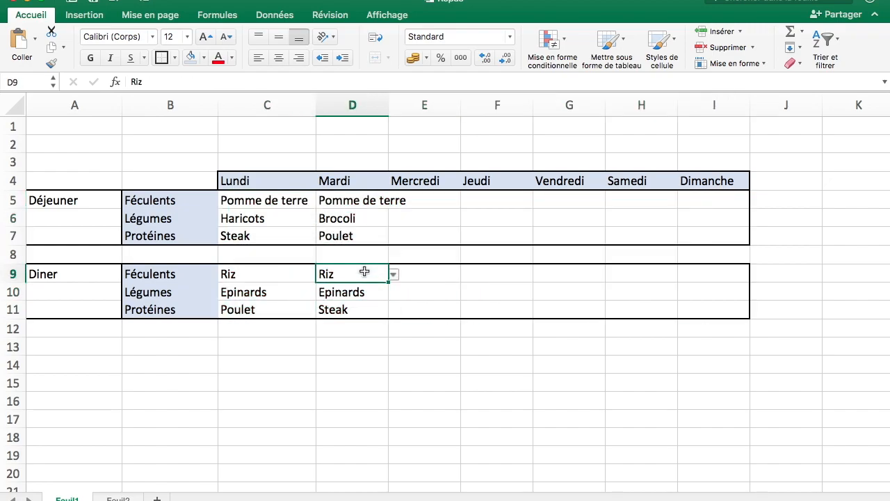
Step: Choose Steak for Mardi's Déjeuner protein in D7 and widen column D to fit Pomme de terre
{"action": "left_click", "coordinate": [353, 236]}
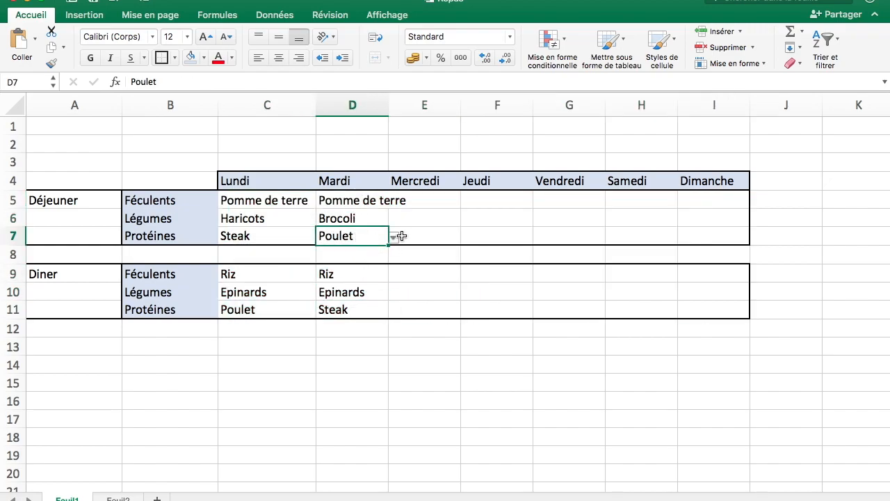
{"action": "left_click", "coordinate": [393, 238]}
{"action": "left_click", "coordinate": [353, 290]}
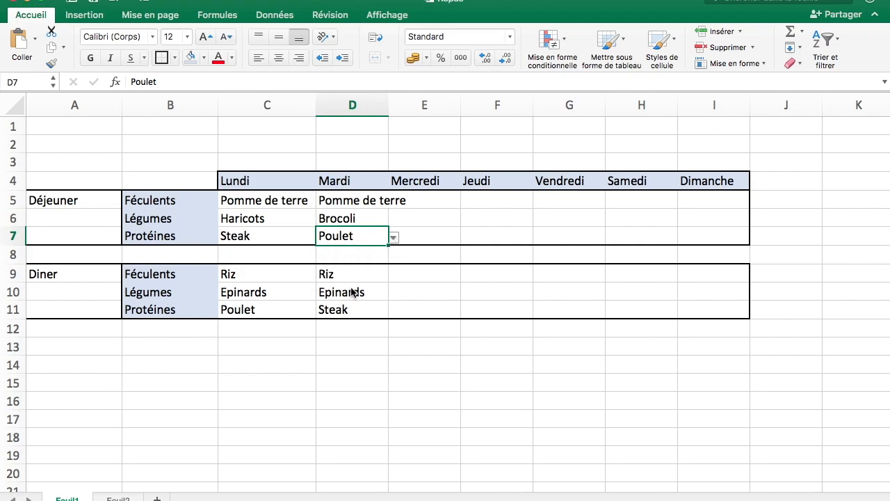
{"action": "left_click", "coordinate": [394, 238]}
{"action": "left_click", "coordinate": [336, 280]}
{"action": "left_click", "coordinate": [464, 287]}
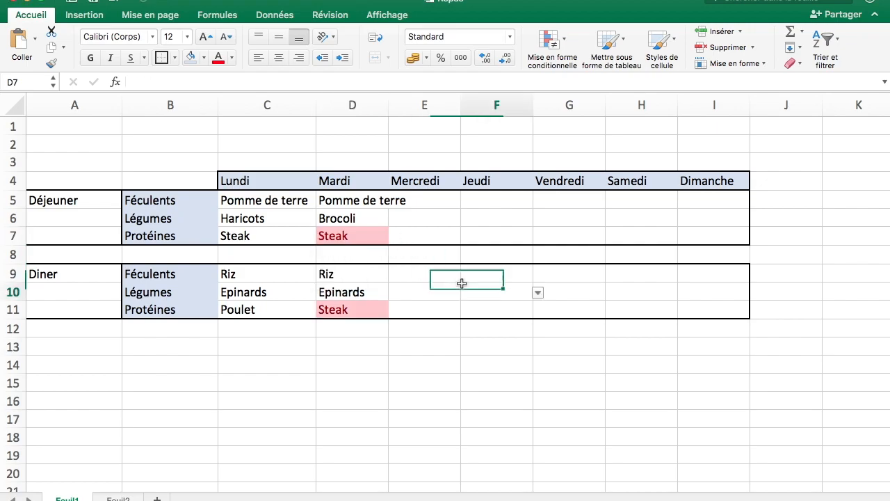
{"action": "left_click_drag", "start_coordinate": [388, 105], "coordinate": [405, 105]}
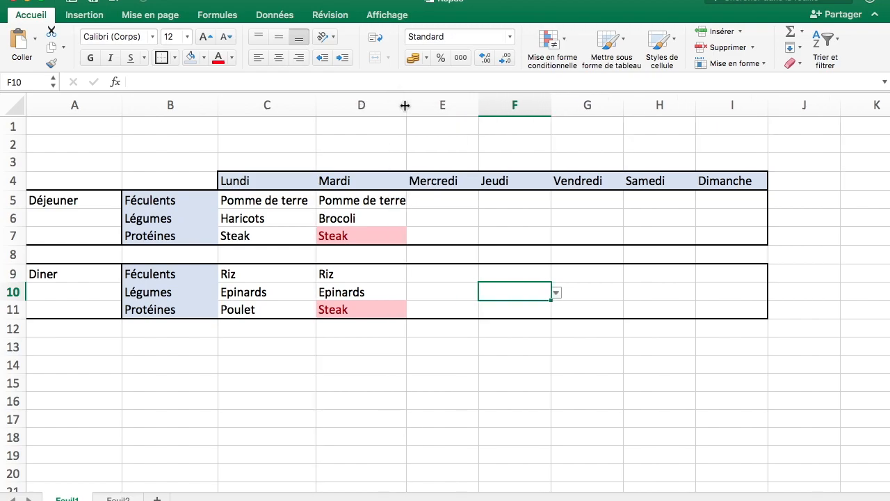
{"action": "left_click", "coordinate": [201, 344]}
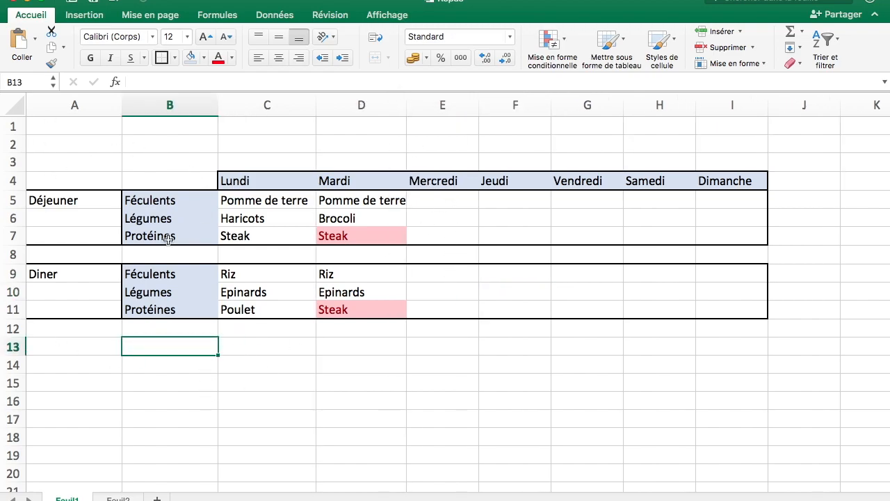
{"action": "left_click", "coordinate": [118, 498]}
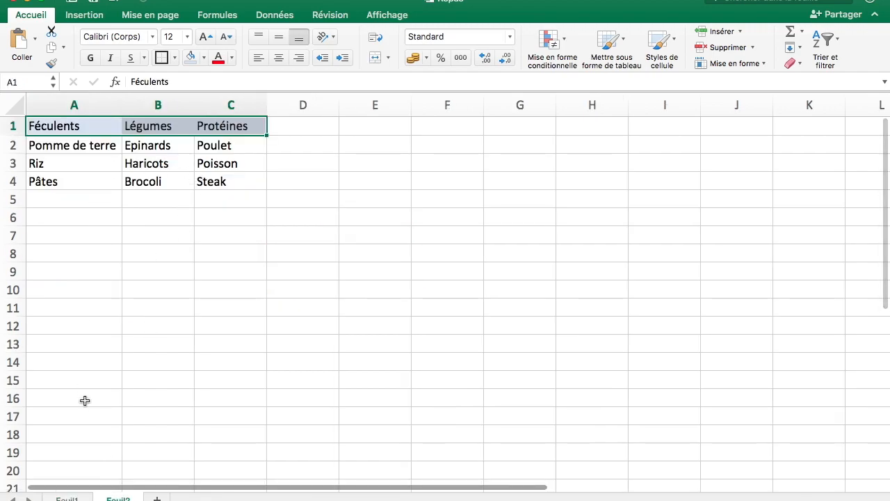
{"action": "left_click", "coordinate": [68, 498]}
{"action": "left_click", "coordinate": [171, 275]}
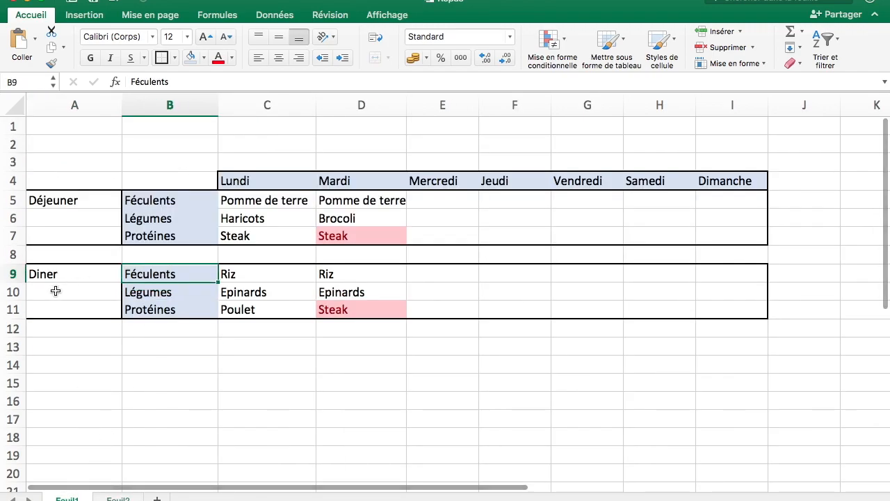
{"action": "left_click", "coordinate": [17, 292]}
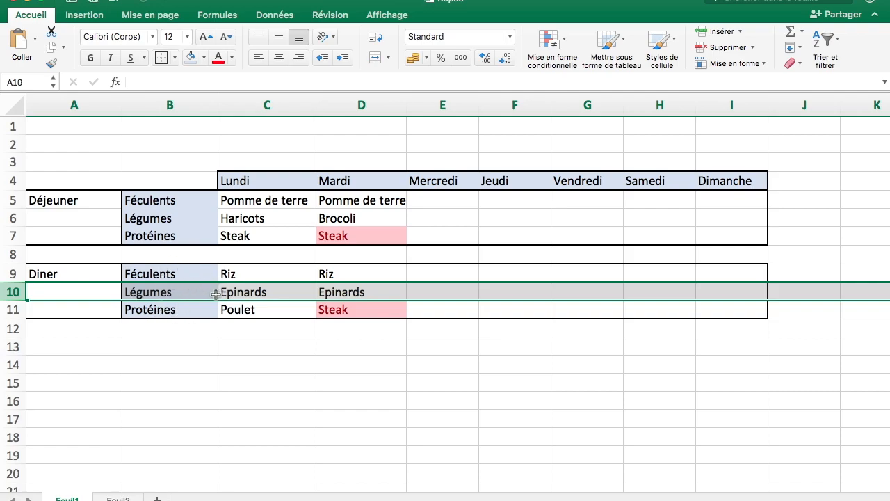
{"action": "left_click_drag", "start_coordinate": [177, 275], "coordinate": [347, 268]}
{"action": "left_click", "coordinate": [201, 372]}
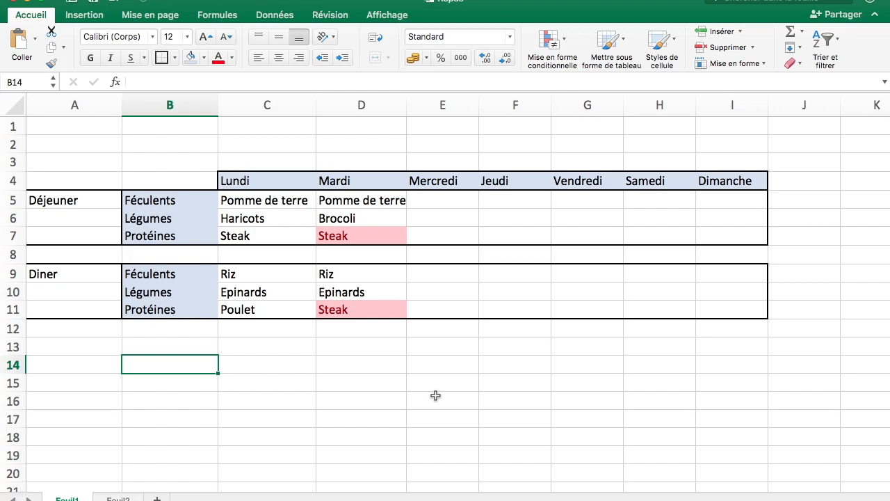
Step: Center the day headings Lundi to Dimanche in C4:I4
{"action": "left_click_drag", "start_coordinate": [284, 181], "coordinate": [723, 180]}
{"action": "key", "text": "super+e"}
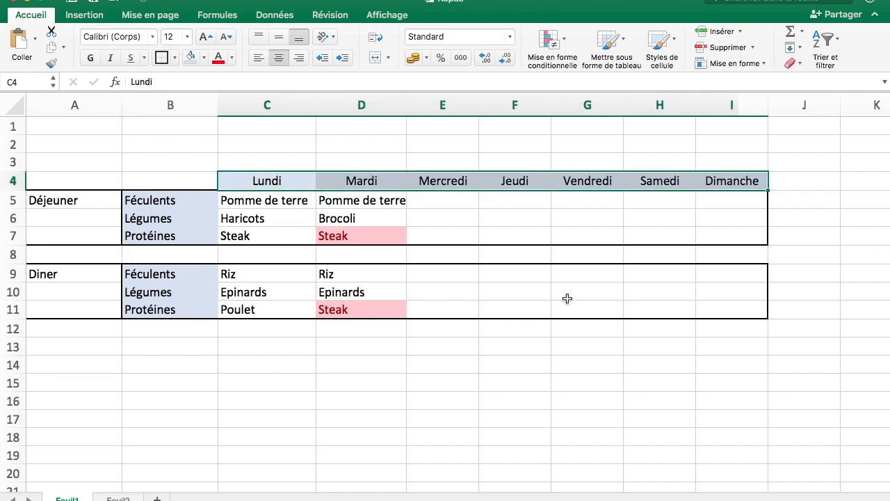